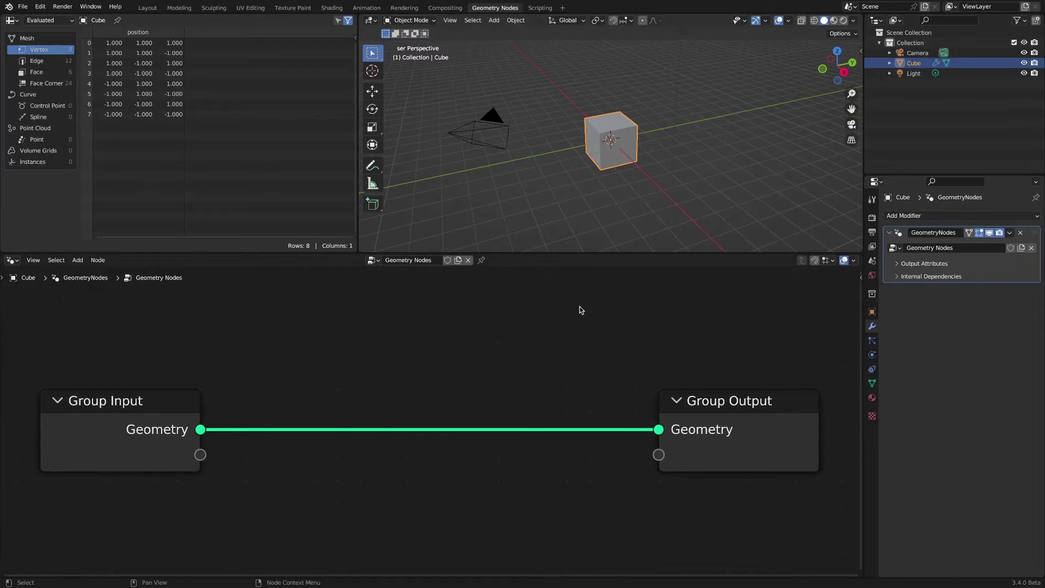
Insert the Index Viewer Fields II node group on the link between Group Input and Group Output
left_click(788, 20)
key("shift+a")
mouse_move(447, 417)
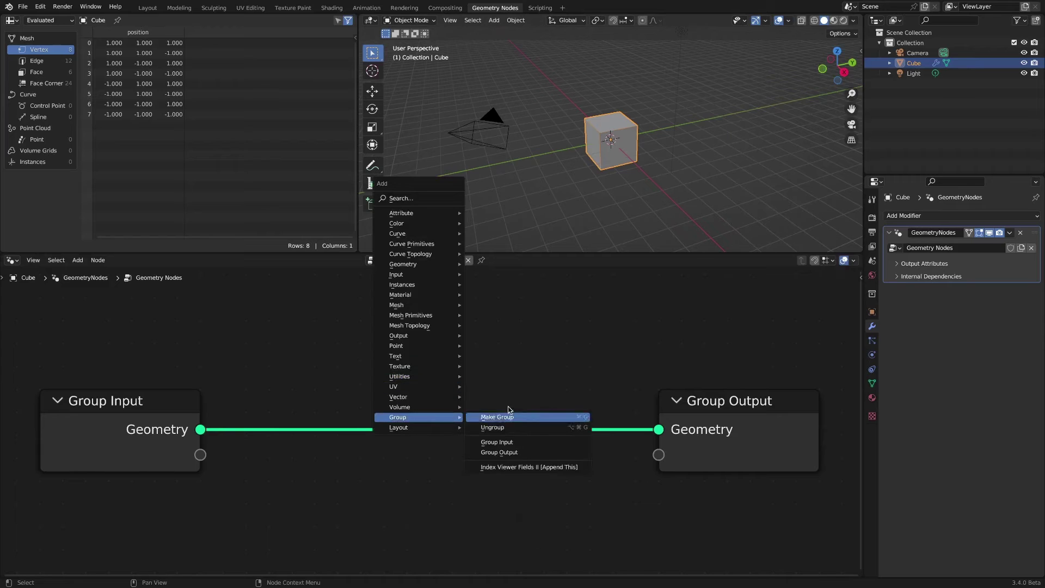
left_click(543, 469)
left_click(410, 381)
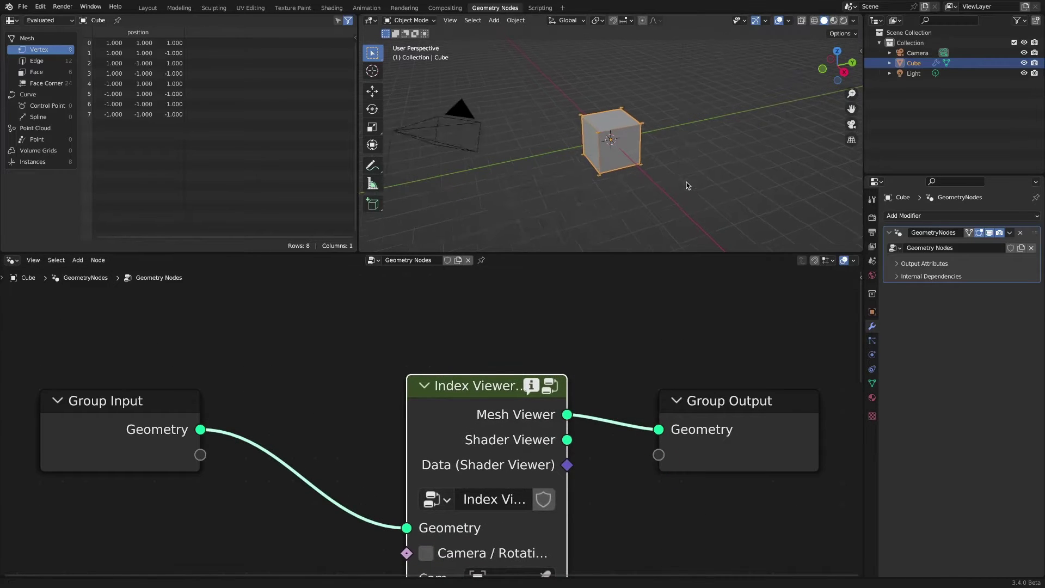
Set the Scale of the Index Viewer node to 0.2
left_click_drag(624, 376, 684, 324, "alt")
left_click_drag(695, 471, 655, 390, "alt")
left_click_drag(641, 464, 665, 467, "alt")
middle_click_drag(665, 467, 623, 483, "ctrl")
left_click(526, 495)
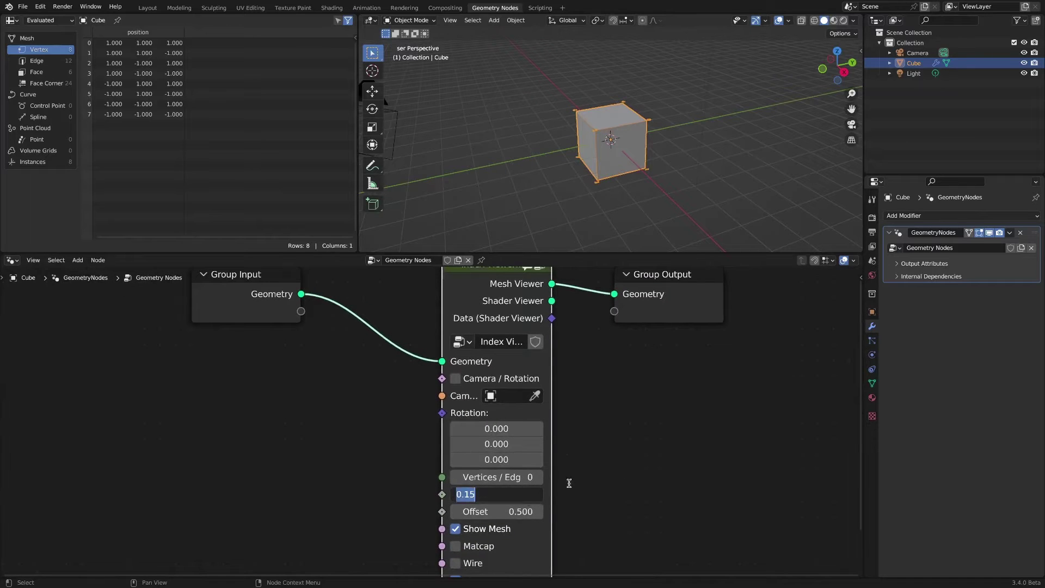
key("BackSpace")
type(".2")
key("Return")
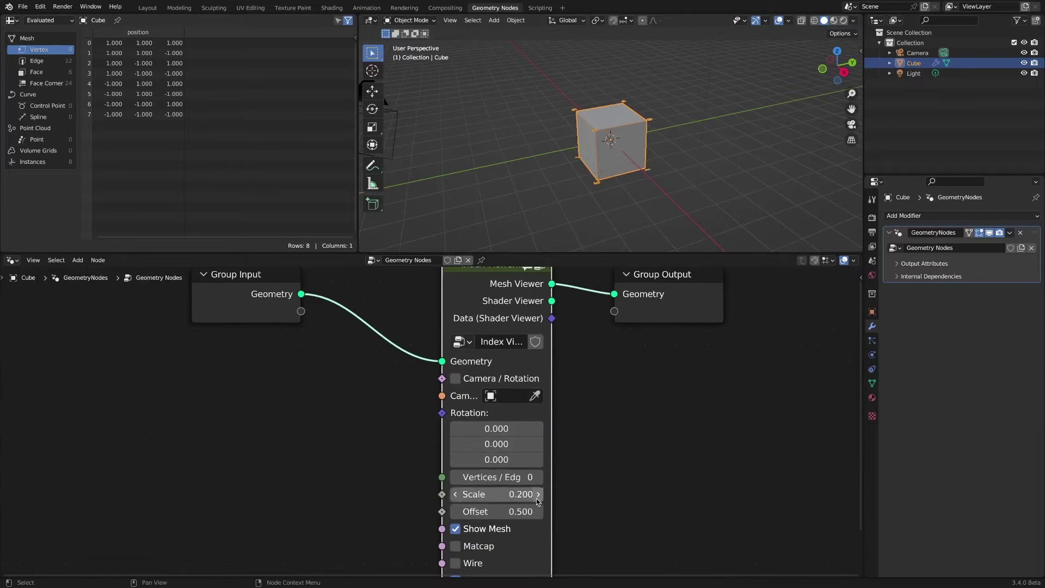
middle_click_drag(649, 195, 656, 220, "shift")
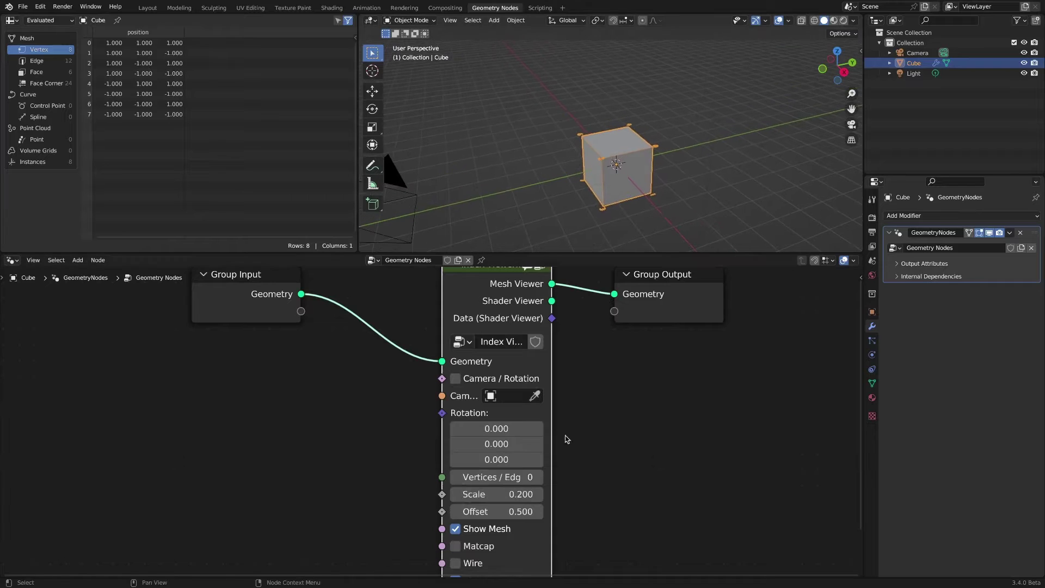
Set the Index Viewer node's vertices/edges value to 2 to label the faces, and deselect the cube in the viewport
left_click(539, 477)
scroll(658, 172, "up", 1)
middle_click_drag(690, 167, 670, 136, "shift")
left_click(668, 143)
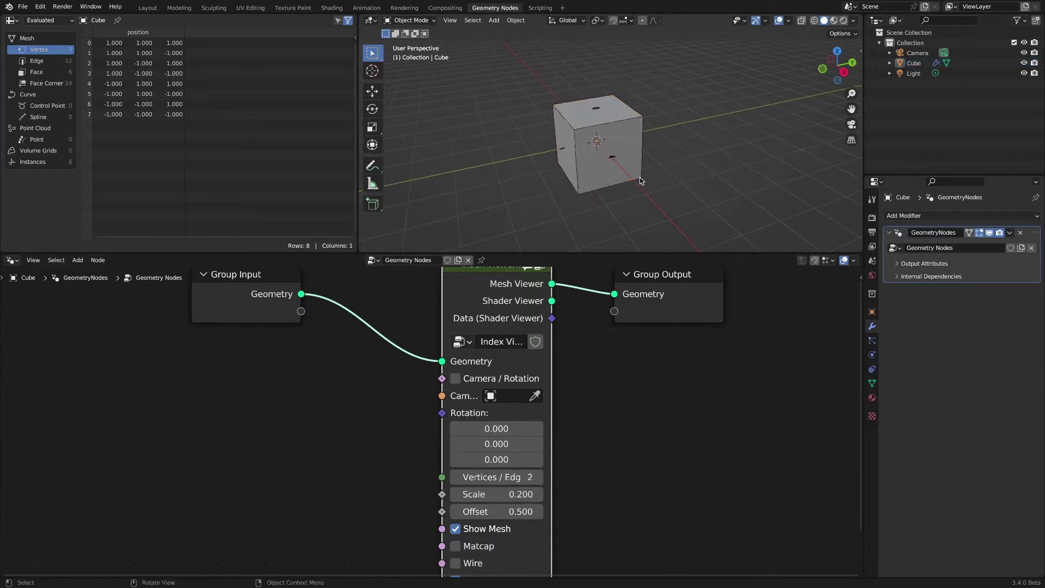
middle_click_drag(641, 178, 648, 199)
Collapse the Index Viewer node and spread it, Group Input and Group Output apart to free space between them
middle_click_drag(587, 328, 576, 360)
left_click_drag(651, 322, 748, 314)
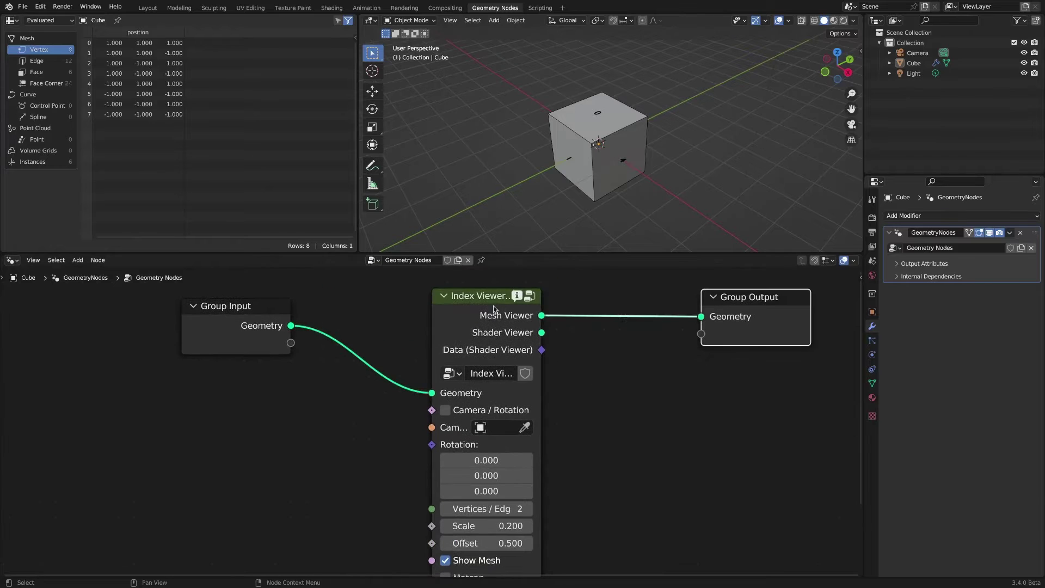
left_click(444, 296)
left_click_drag(490, 292, 636, 325)
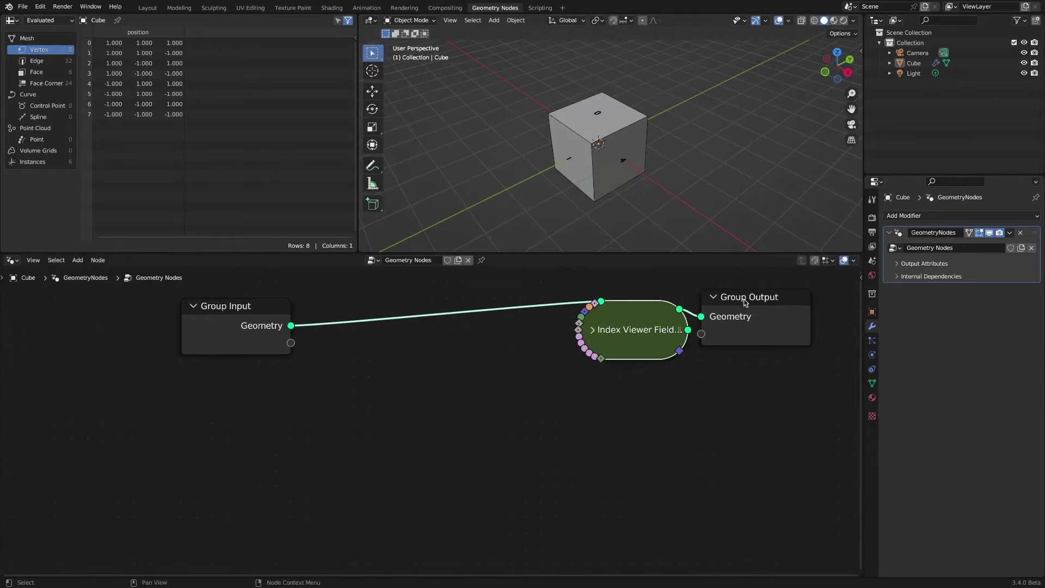
left_click_drag(239, 315, 150, 320)
Enlarge the 3D viewport slightly by lowering its border with the node editor
scroll(661, 221, "up", 3)
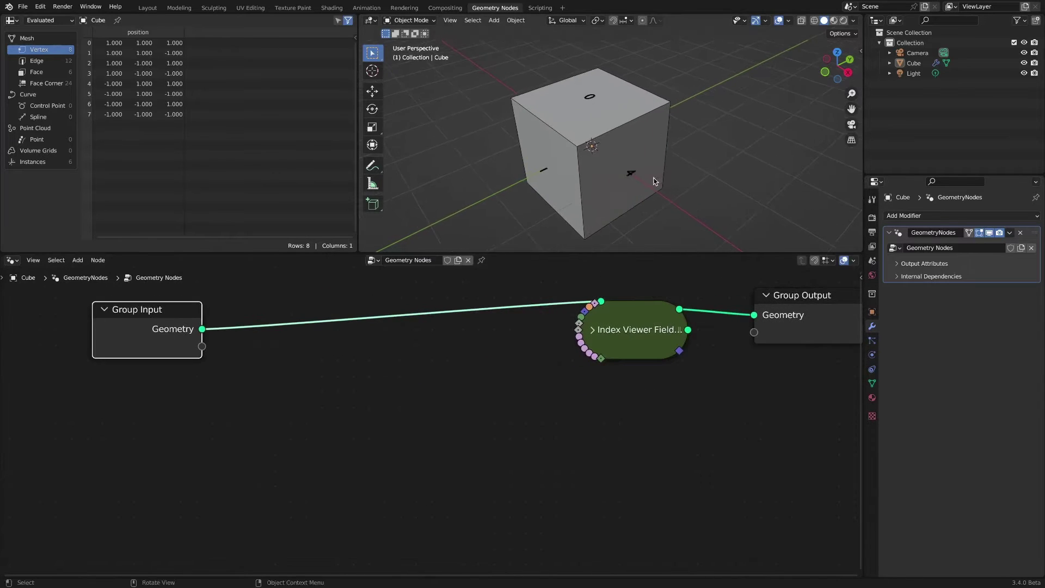
left_click_drag(659, 255, 662, 273)
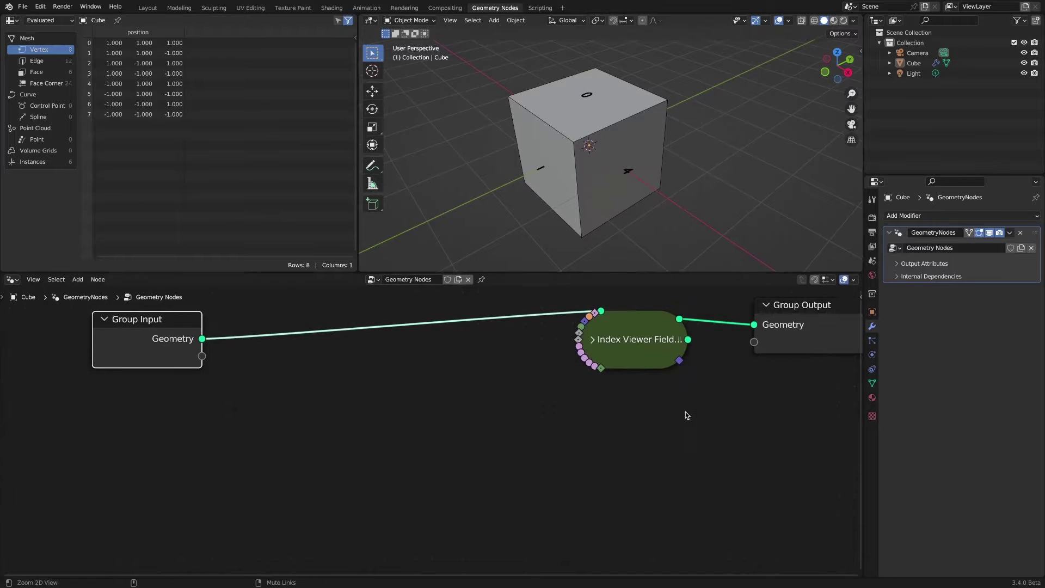
scroll(681, 419, "down", 2)
Insert a Set Material node on the link between Group Input and the Index Viewer node
left_click(630, 446)
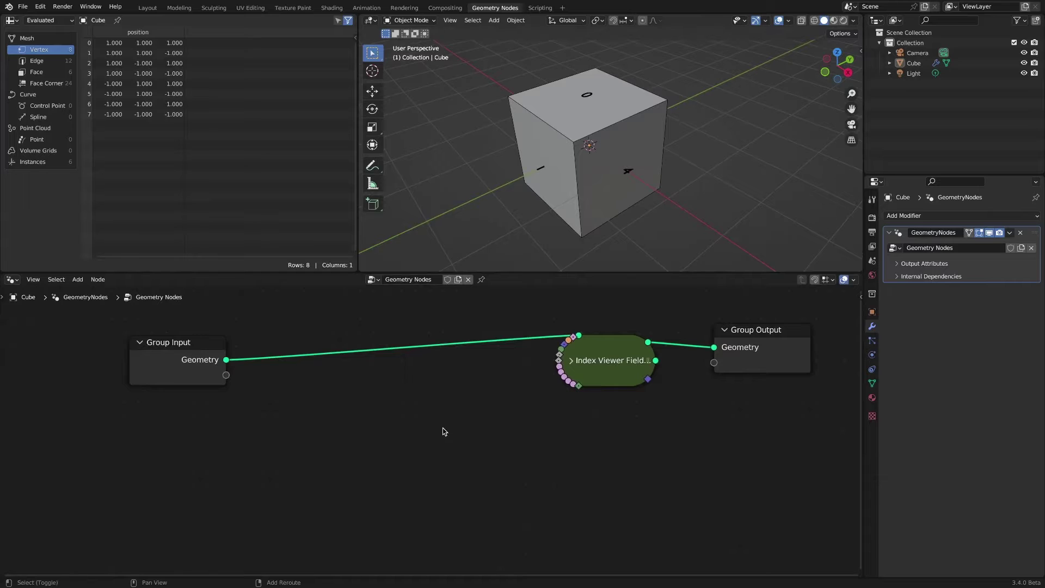
key("shift+a")
mouse_move(441, 309)
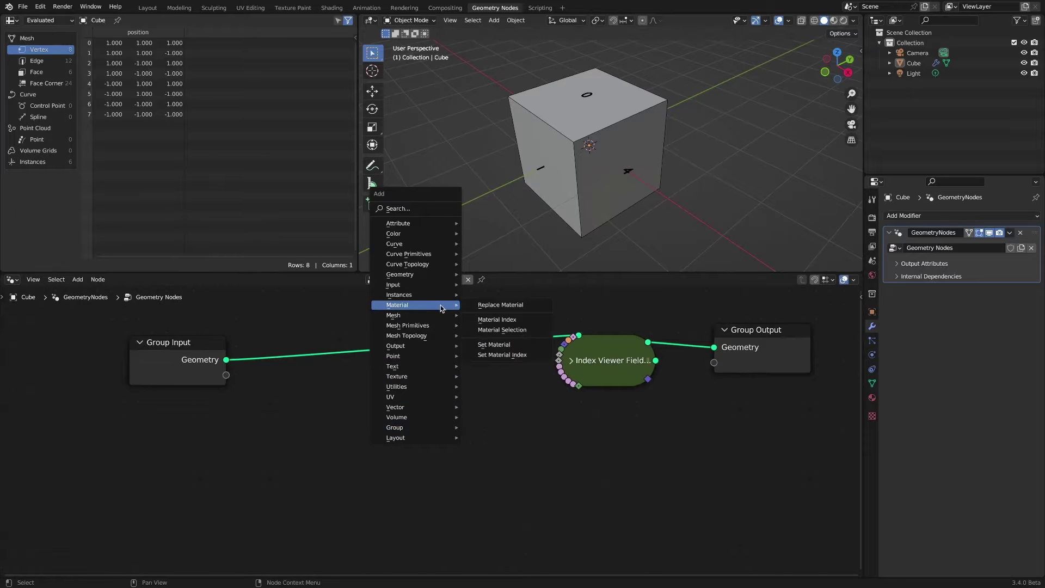
left_click(494, 345)
left_click(381, 330)
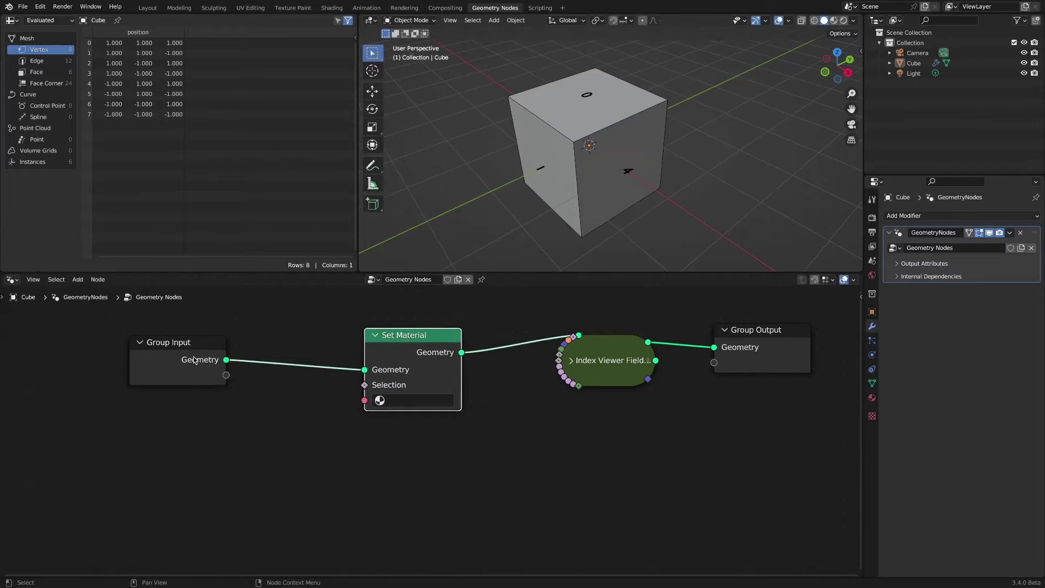
Space out the nodes and insert a duplicate of the Set Material node right after the original
left_click_drag(622, 350, 772, 381)
left_click_drag(423, 336, 504, 335)
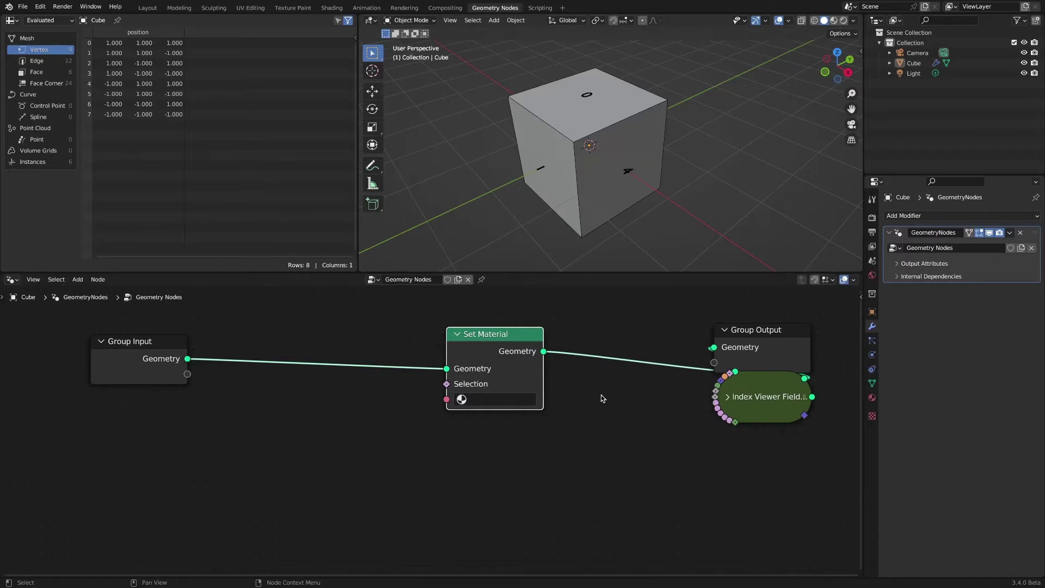
left_click(641, 431)
left_click(488, 339)
key("shift+d")
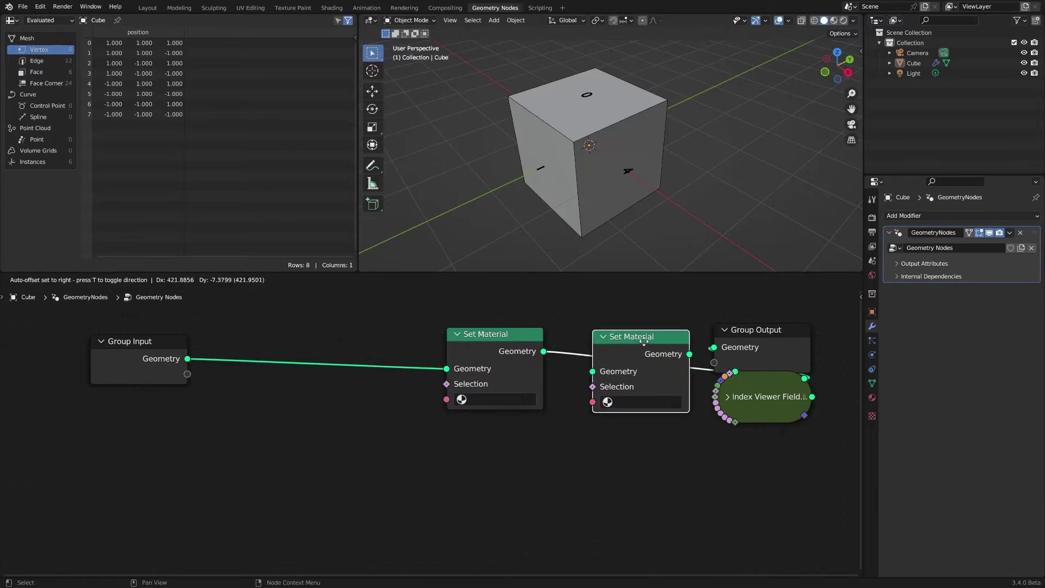
left_click(625, 337)
Change the cube's existing material to an Emission surface, rename it Deselect and give it a blue color
left_click(872, 397)
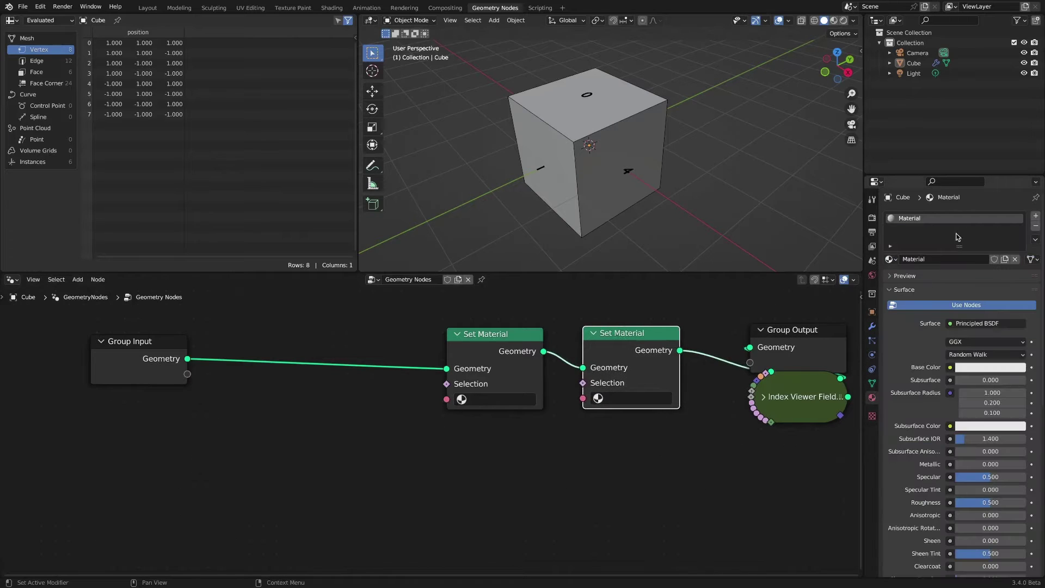
left_click(949, 326)
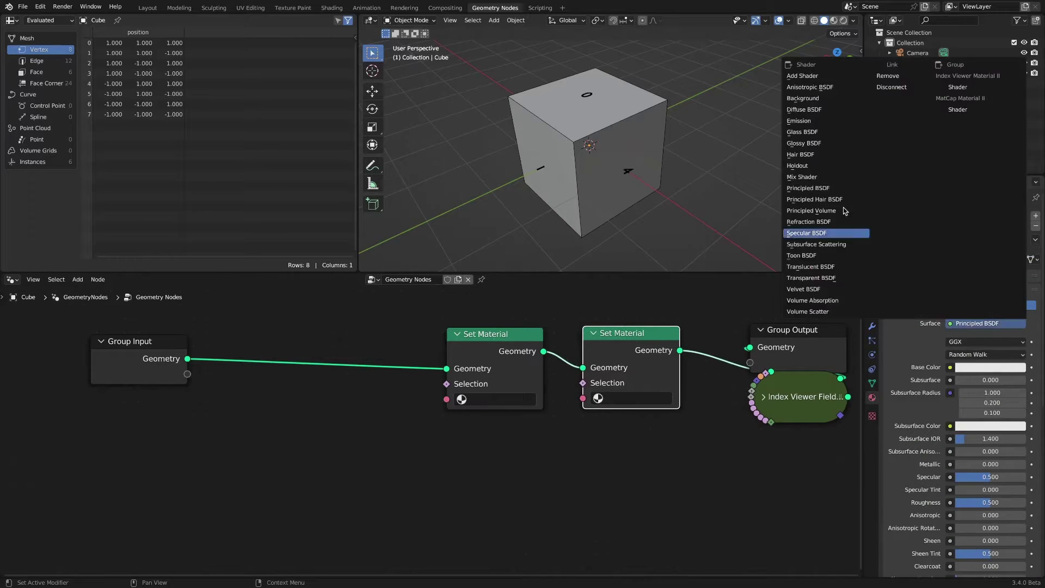
left_click(817, 119)
type("Deselect")
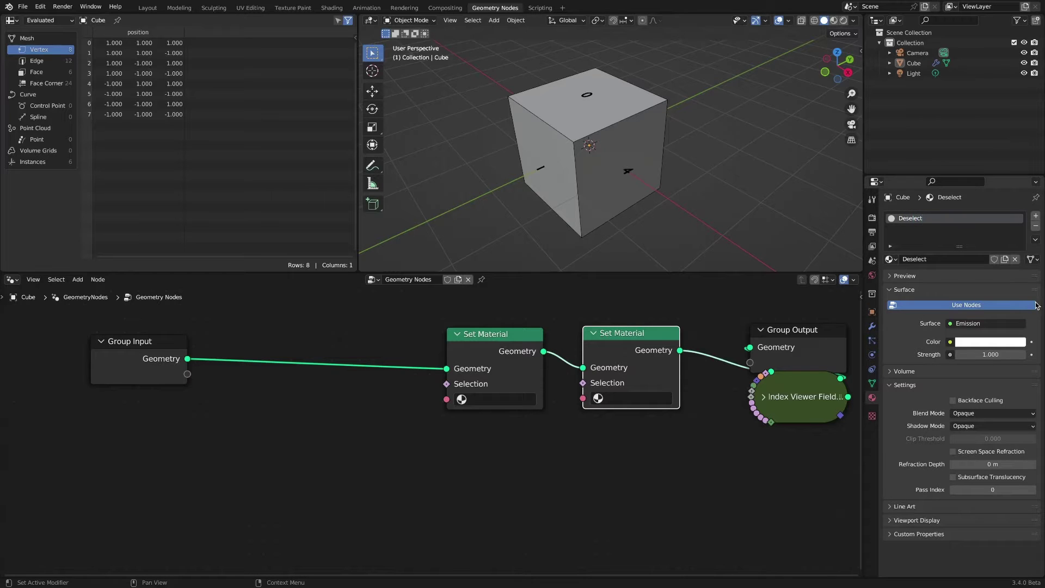
left_click(990, 342)
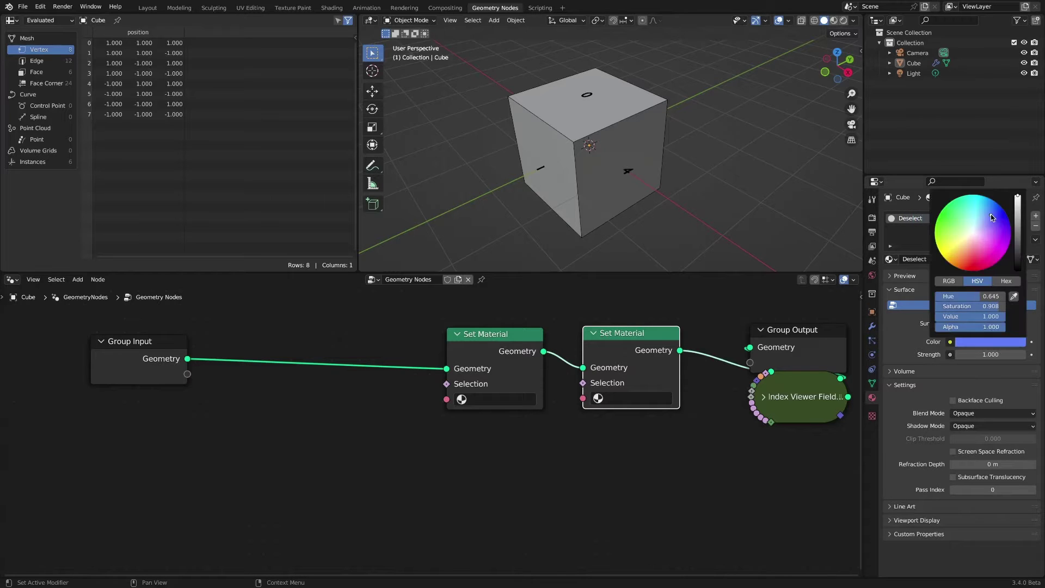
Add a second material named Select to the cube with an Emission surface and a crimson red color
left_click(1036, 216)
left_click(965, 280)
left_click(980, 344)
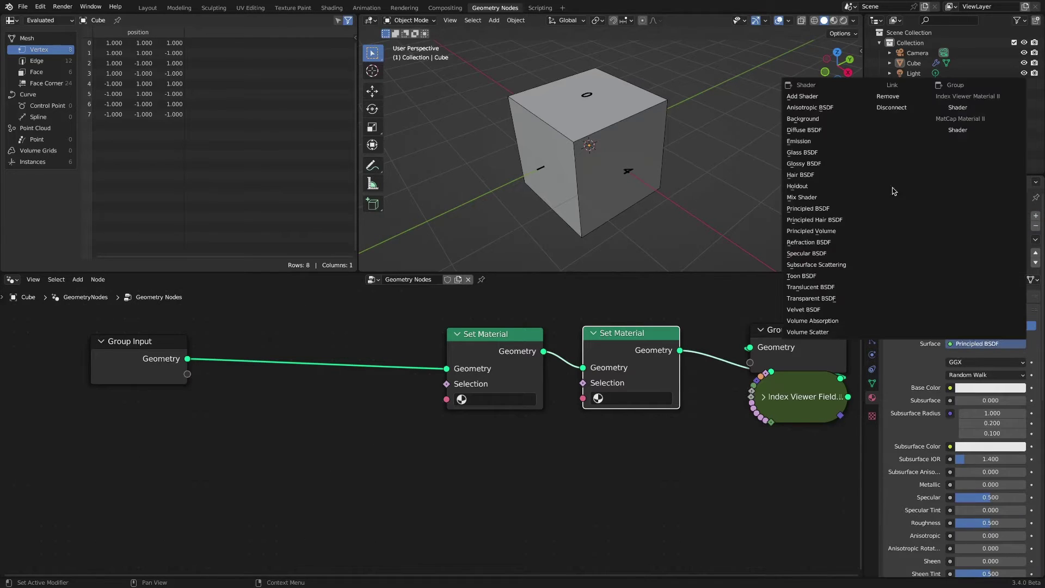
left_click(822, 145)
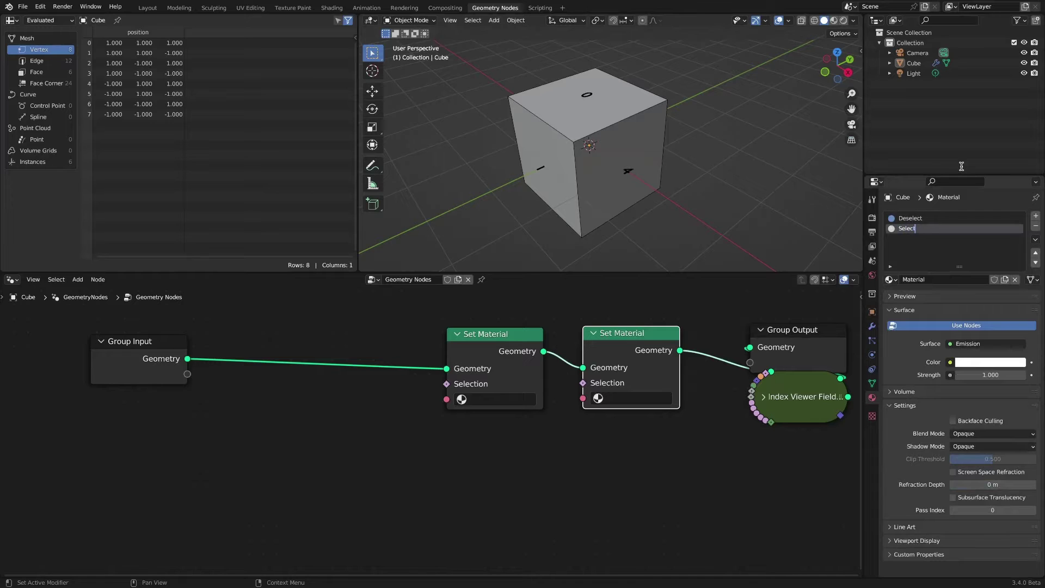
key("Return")
left_click(992, 365)
left_click_drag(975, 265, 978, 287)
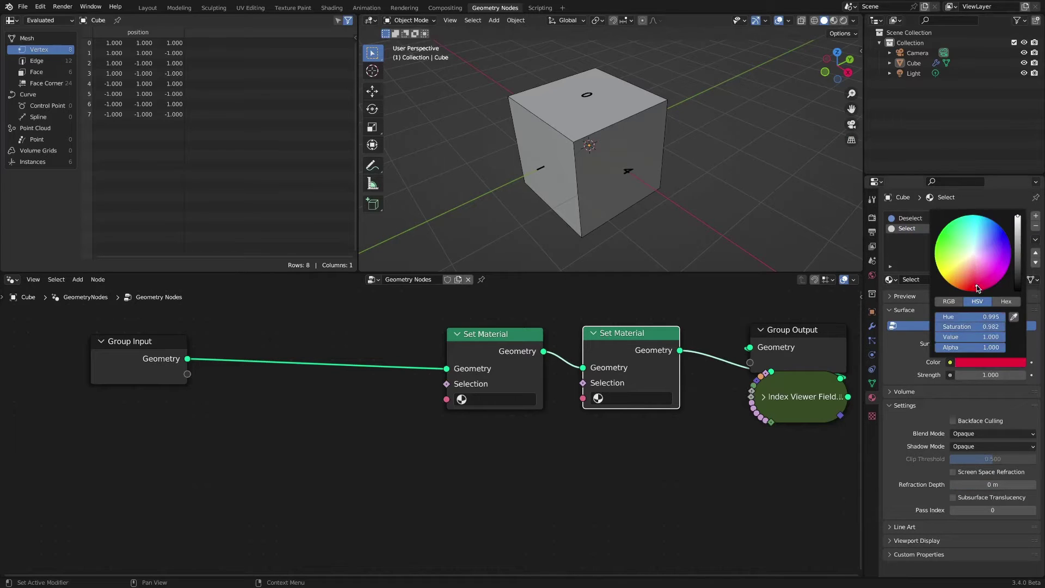
left_click(681, 453)
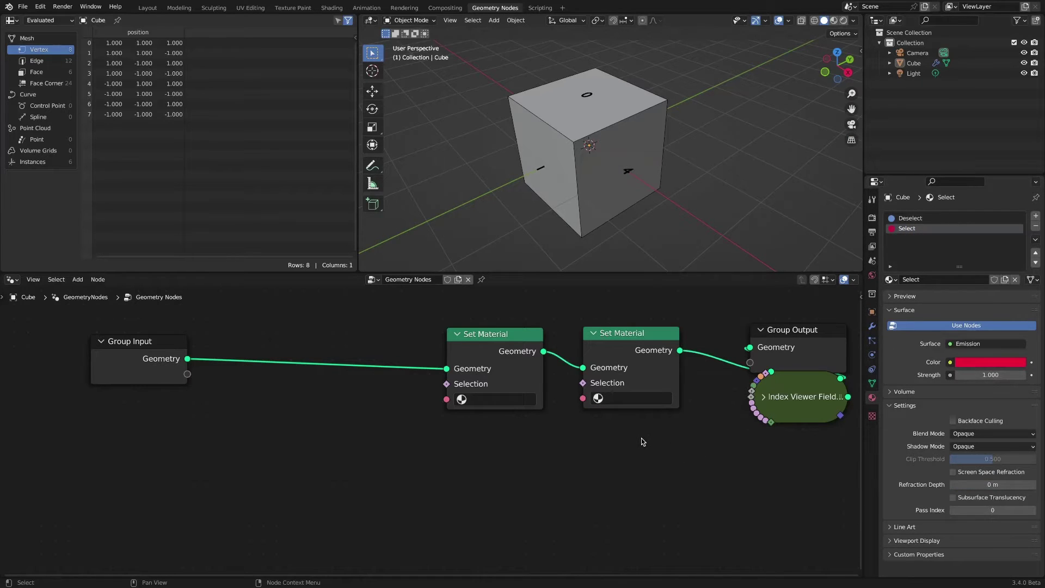
Assign the Deselect material to the first Set Material node and switch the viewport to Material Preview shading
left_click_drag(526, 340, 507, 343)
left_click(492, 403)
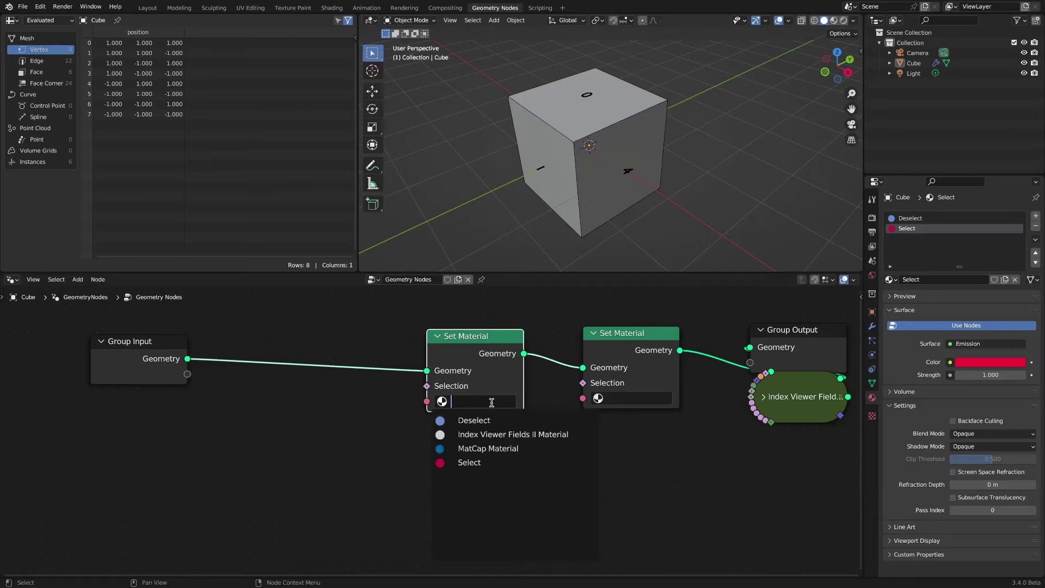
left_click(473, 421)
key("z")
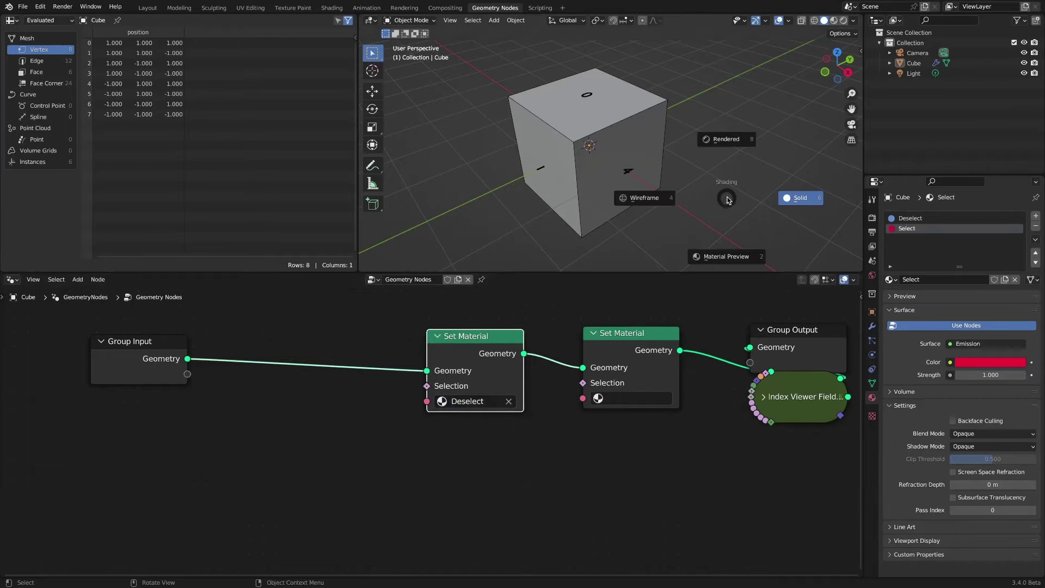
left_click(727, 257)
Assign the Select material to the second Set Material node
left_click(581, 418)
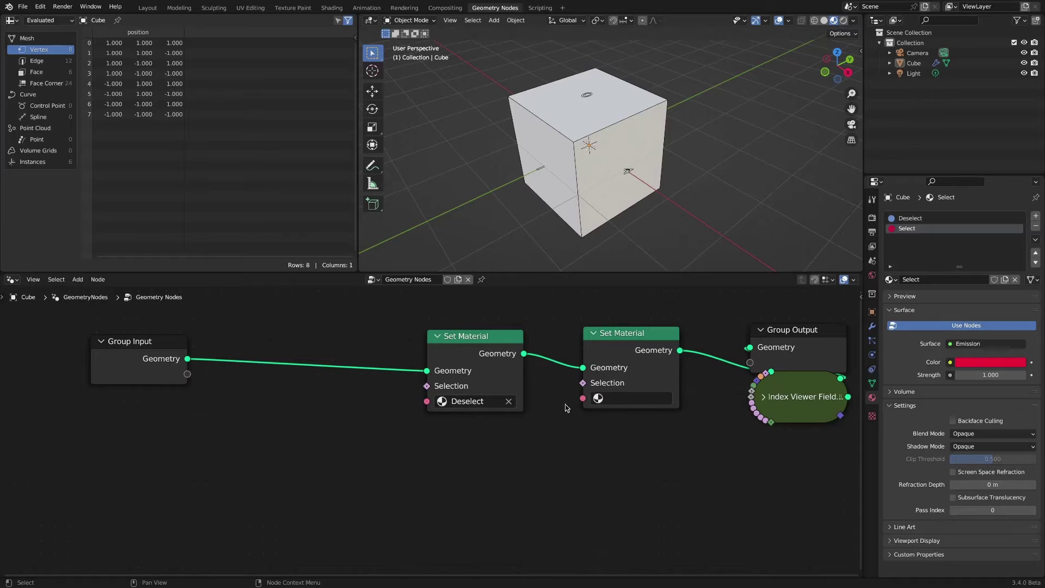
left_click(632, 398)
left_click(652, 459)
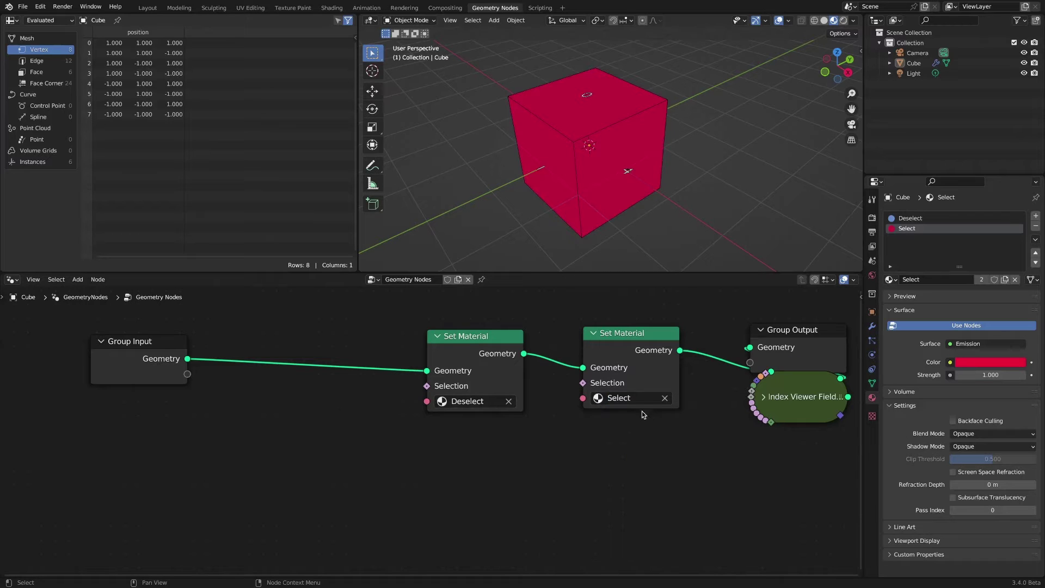
Nudge the Group Input and first Set Material nodes, and place an Index node below Group Input
middle_click_drag(637, 213, 658, 201, "ctrl")
left_click_drag(155, 348, 154, 352)
left_click_drag(487, 345, 480, 335)
left_click(576, 475)
left_click(516, 455)
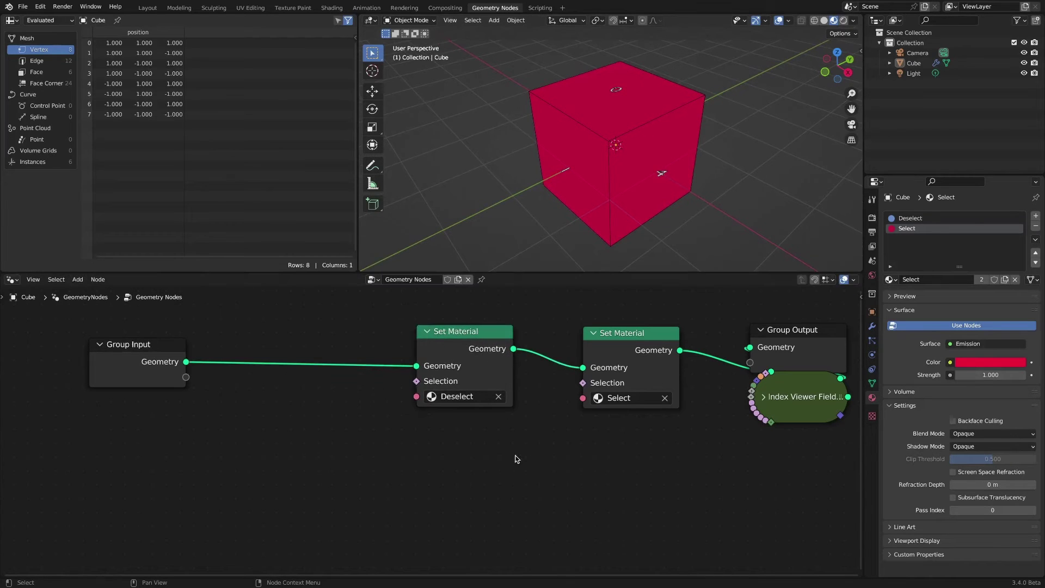
key("shift+a")
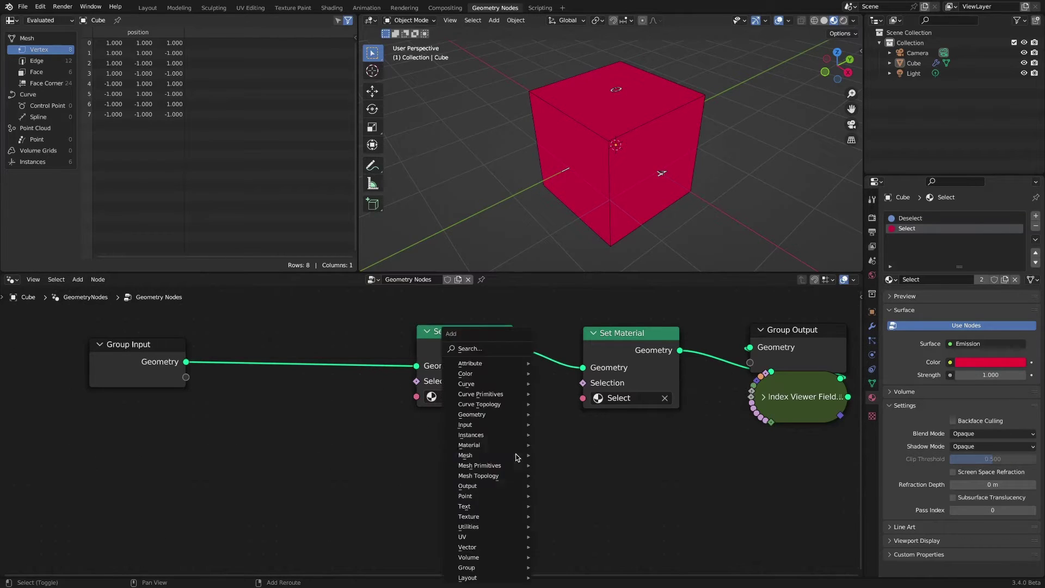
mouse_move(515, 426)
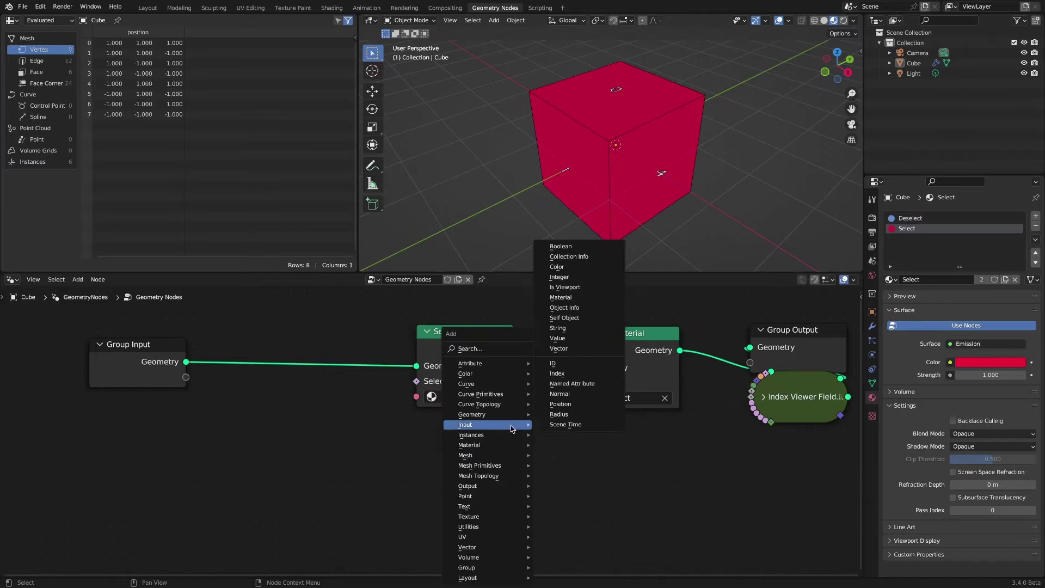
left_click(586, 375)
left_click(197, 429)
Add a Compare node beside the Index node and set it to Integer with the Equal operation
left_click(469, 454)
key("shift+a")
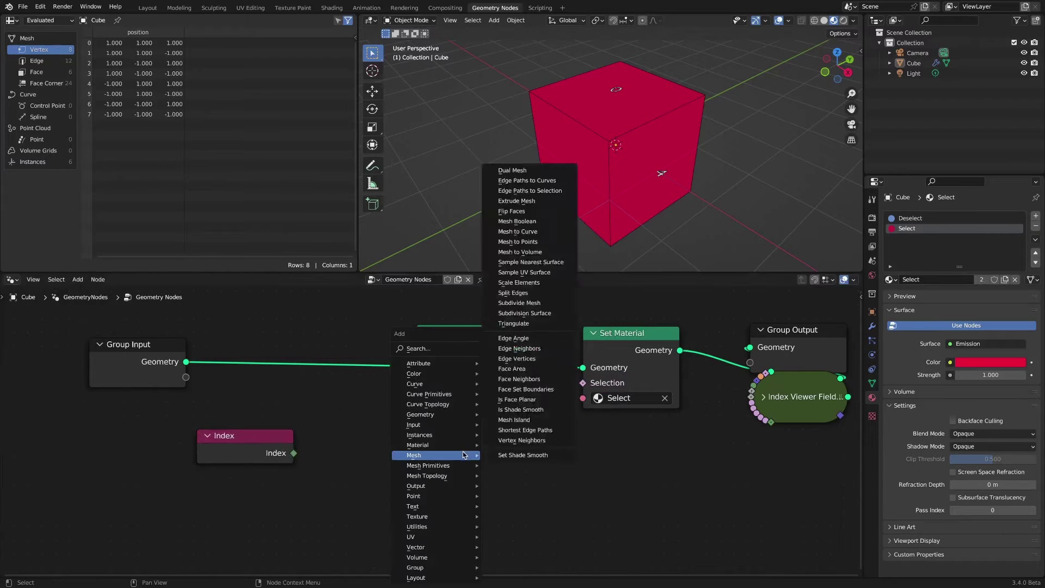
mouse_move(466, 527)
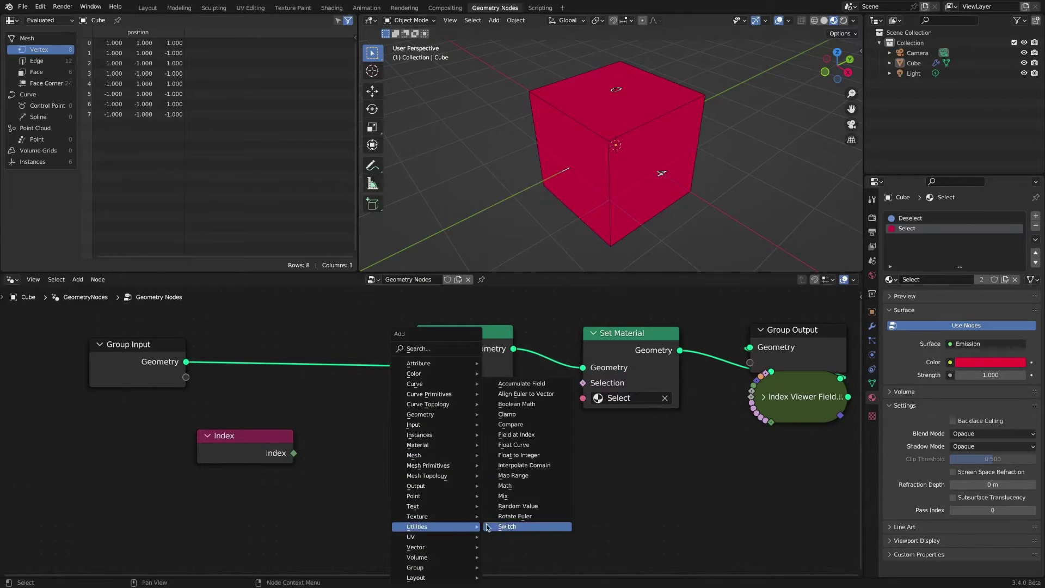
left_click(553, 427)
left_click(430, 435)
left_click(410, 467)
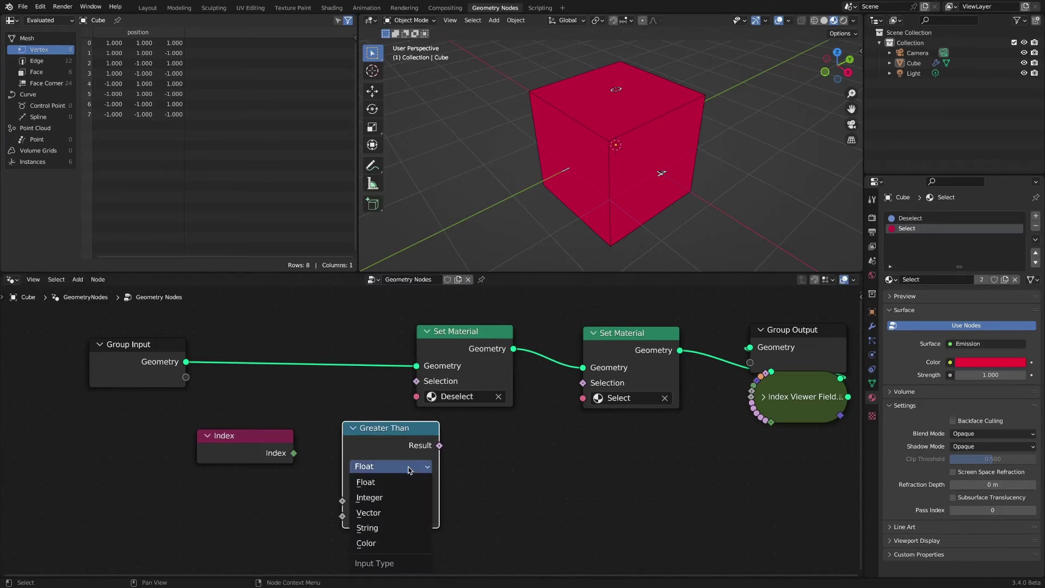
left_click(400, 496)
left_click(373, 481)
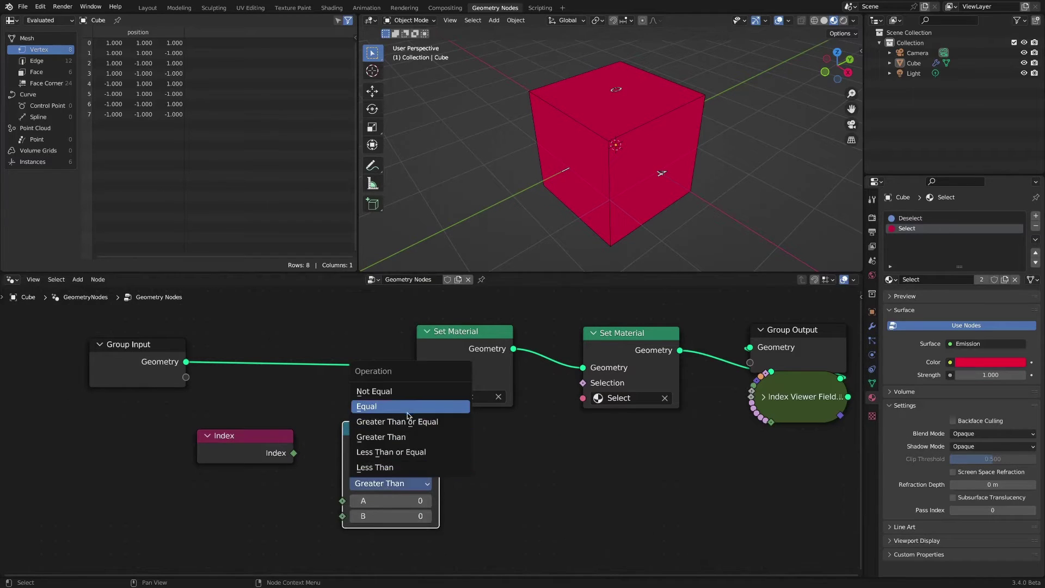
left_click(381, 411)
Connect Index to input A of the Equal node and its Result to the second Set Material node's Selection
left_click_drag(291, 454, 342, 501)
left_click_drag(439, 446, 584, 384)
middle_click_drag(640, 163, 641, 125)
Tidy the positions of the Index, Equal and first Set Material nodes, and set the Equal node's B value to 1
left_click_drag(405, 428, 395, 427)
left_click_drag(256, 436, 236, 437)
left_click_drag(384, 433, 379, 431)
left_click_drag(491, 338, 479, 337)
left_click(413, 515)
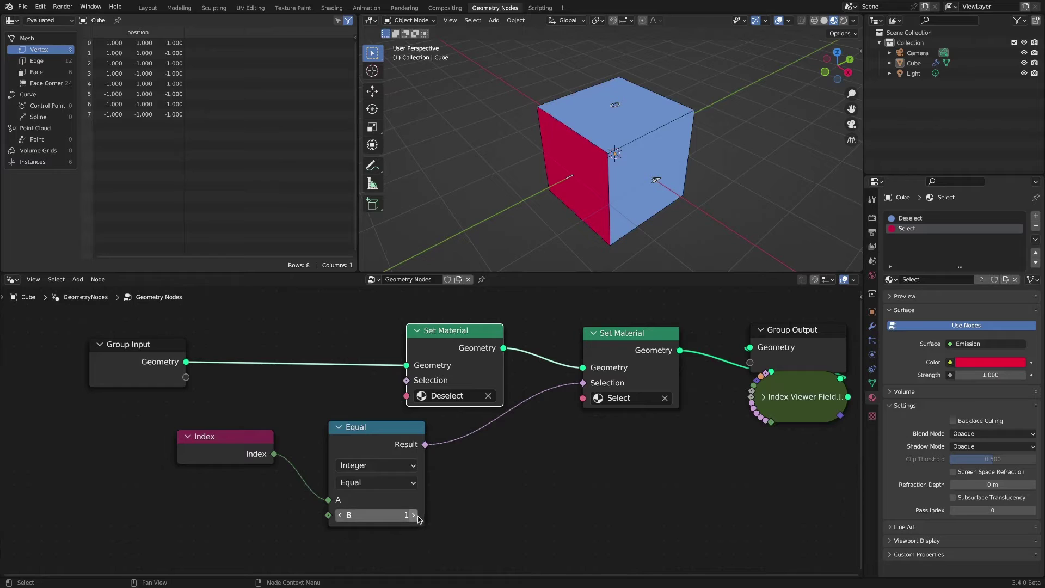
Try the Equal node's B value at 4 and bring it back down to 0
left_click(414, 515)
left_click(414, 515)
left_click(413, 515)
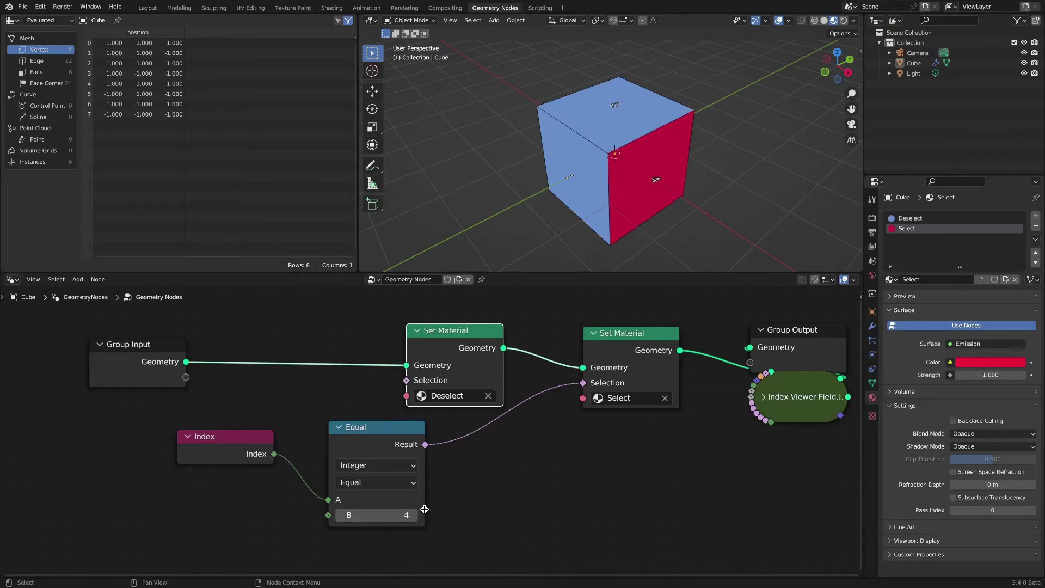
left_click(341, 516)
left_click(341, 516)
left_click(340, 516)
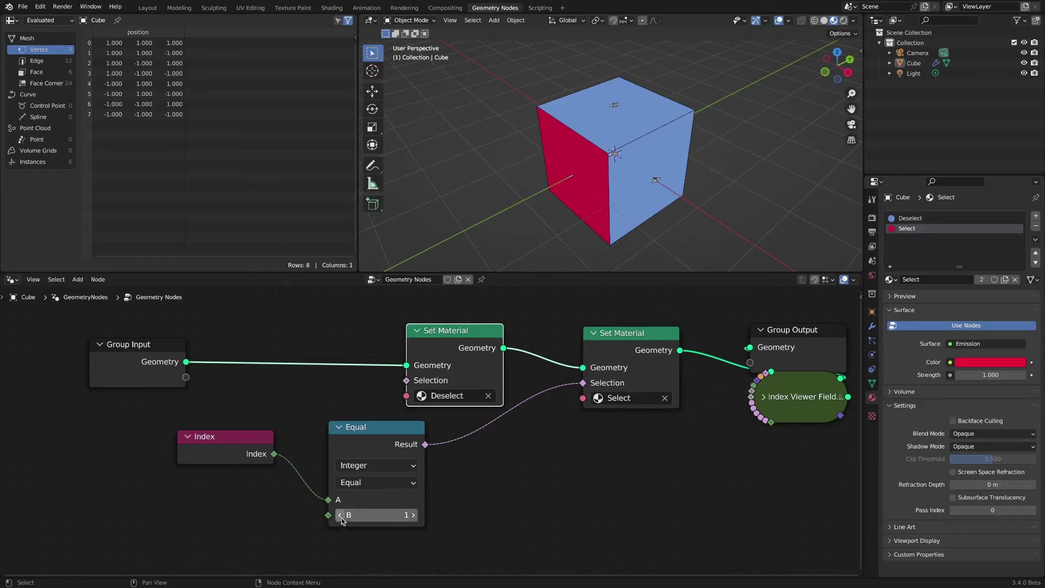
left_click(342, 518)
Shift the Index, Equal and first Set Material nodes left to widen the gap before the second Set Material node
left_click_drag(229, 437, 165, 440)
left_click_drag(366, 429, 319, 429)
left_click_drag(447, 330, 401, 315)
scroll(351, 419, "up", 1)
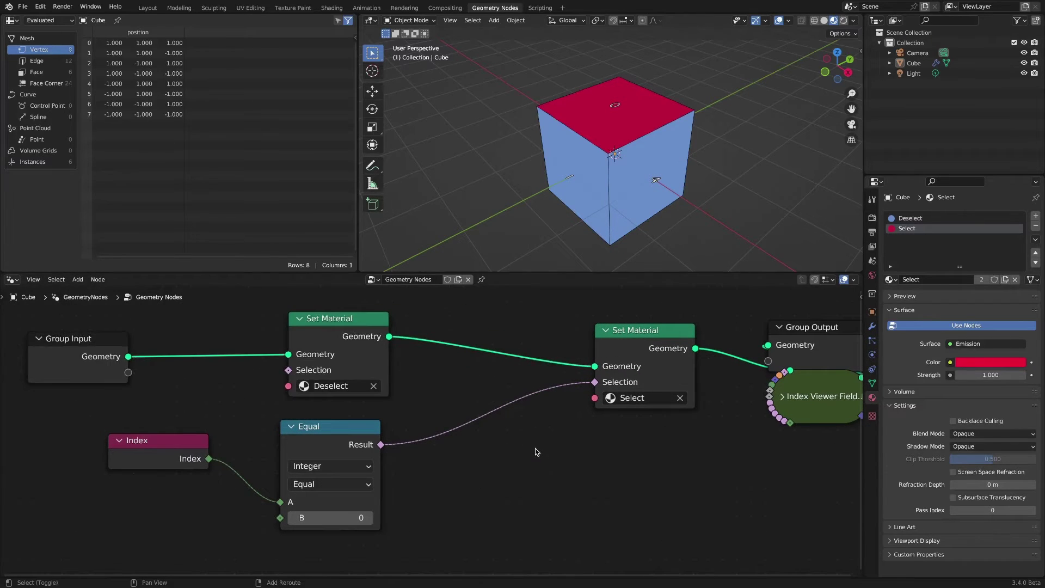
Insert a Subdivide Mesh node on the link between the two Set Material nodes
key("shift+a")
mouse_move(534, 449)
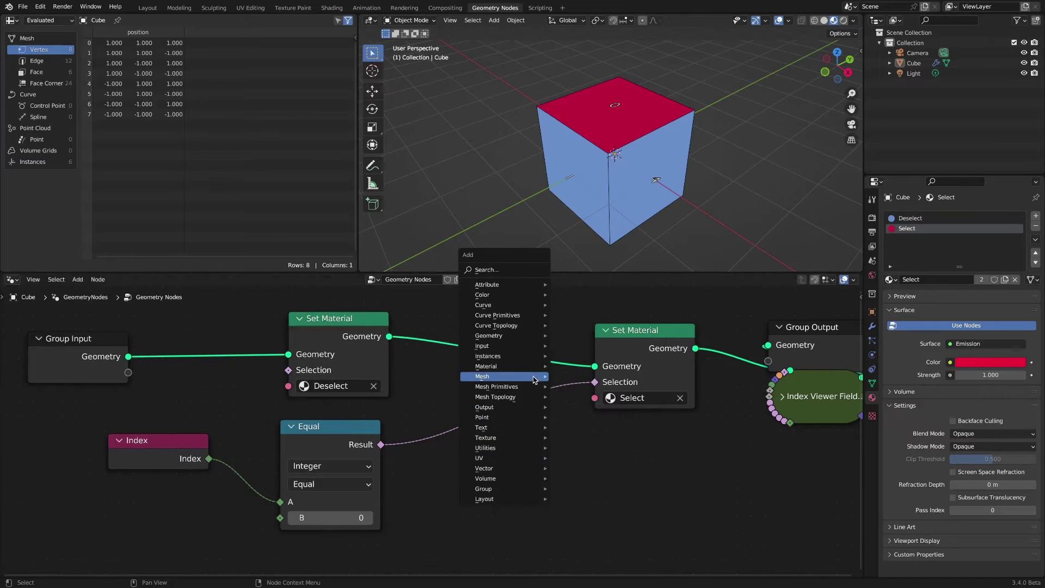
mouse_move(536, 377)
left_click(617, 223)
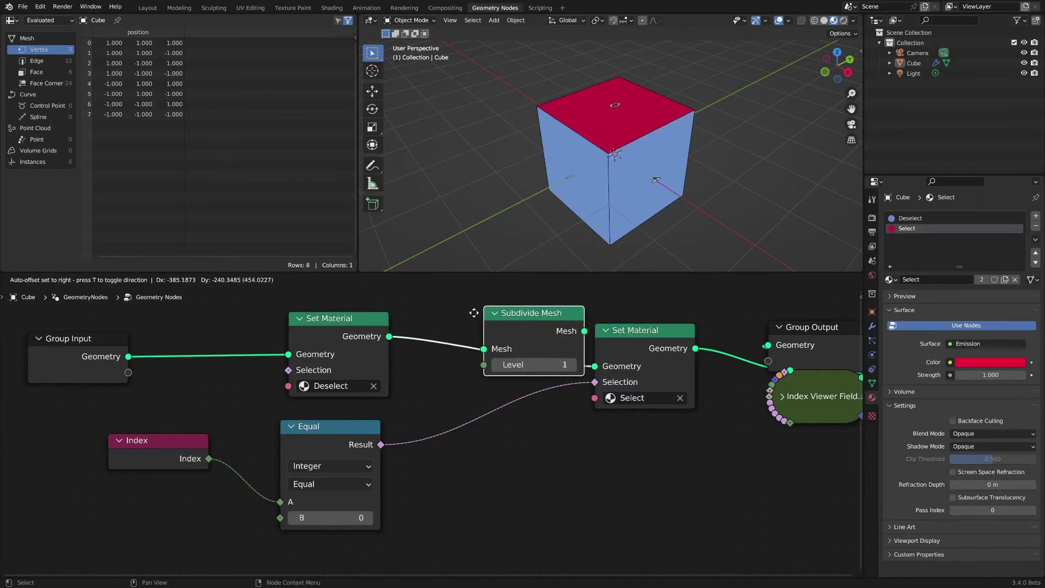
left_click(461, 319)
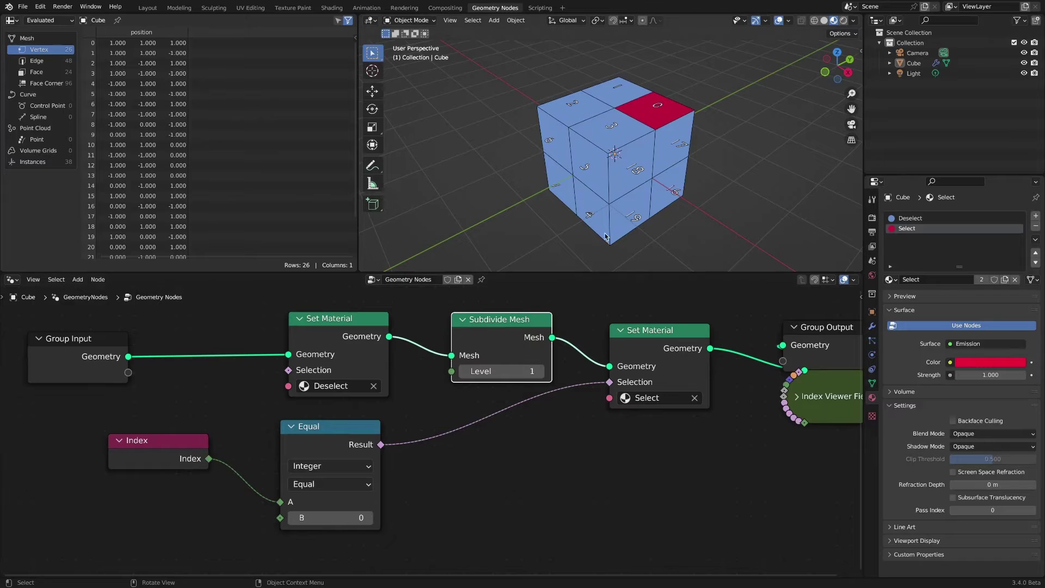
Move the first Set Material, Subdivide Mesh, Equal and Index nodes slightly left to space out the node tree
left_click_drag(343, 320, 317, 321)
left_click_drag(492, 326, 466, 327)
left_click_drag(314, 442, 303, 443)
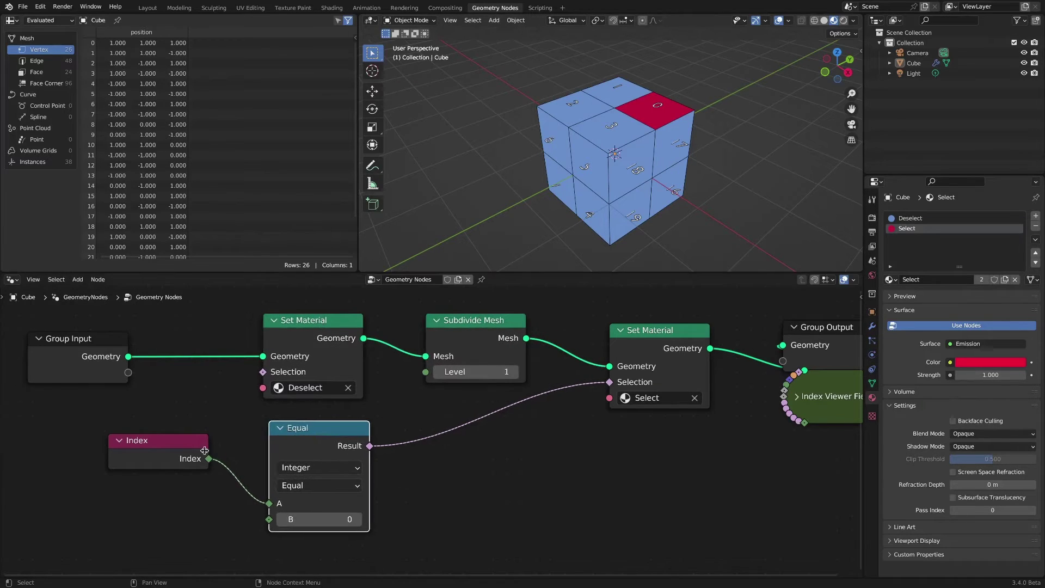
left_click_drag(164, 440, 137, 439)
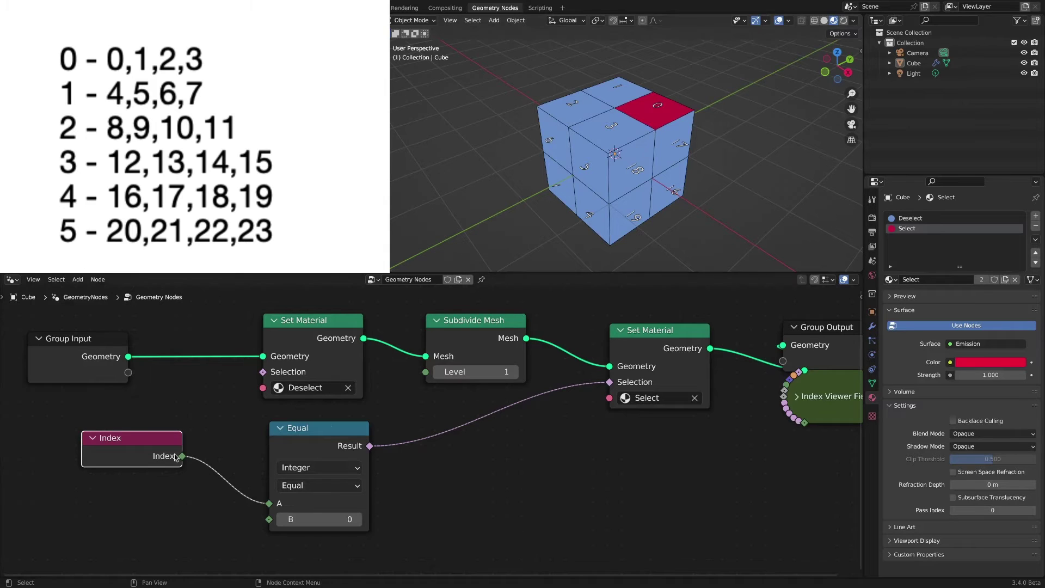
Toggle the Subdivide Mesh level between 0 and 1 to compare the face indices on the cube
left_click(437, 372)
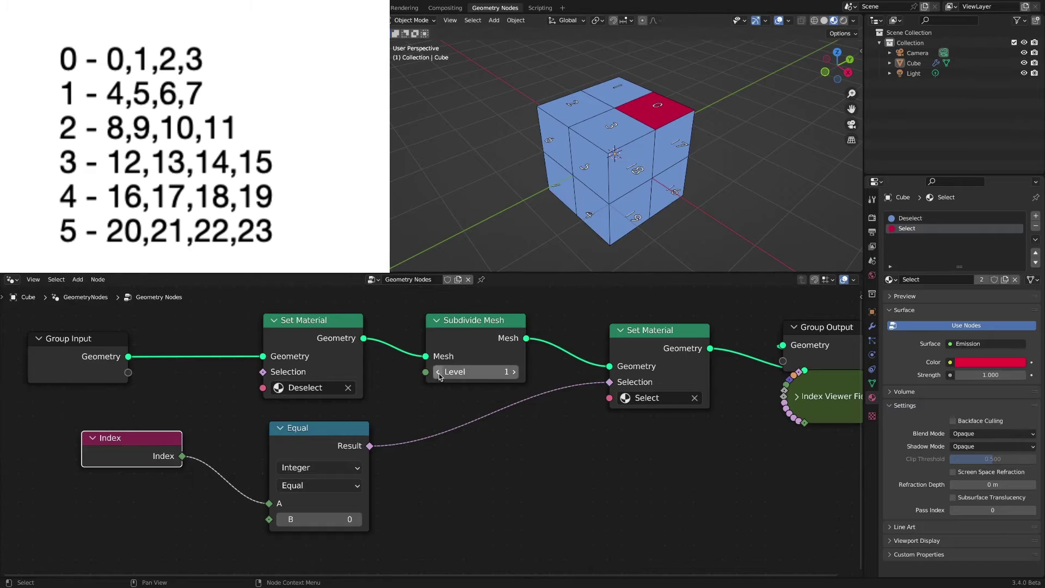
left_click(514, 372)
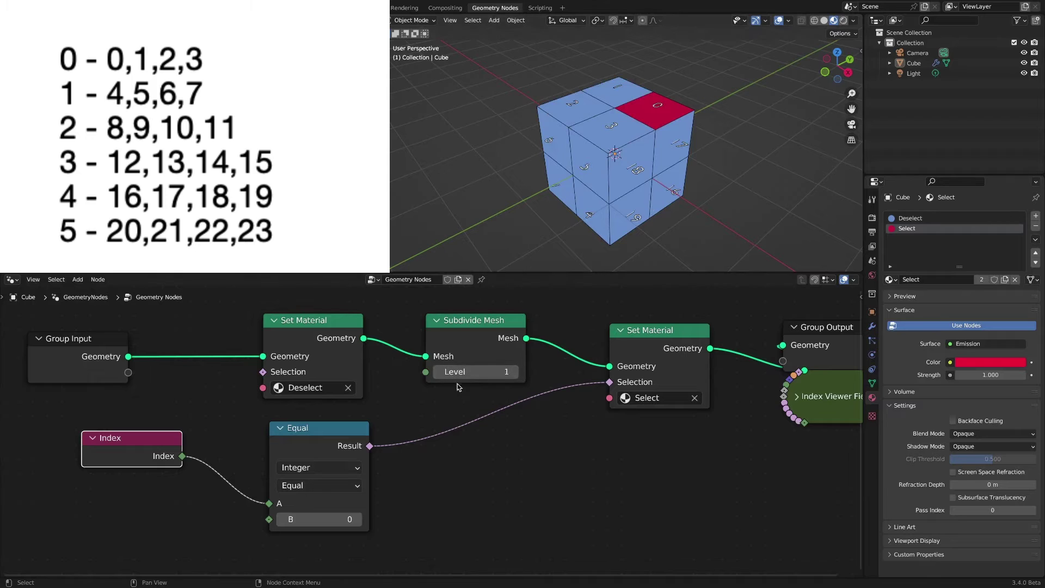
left_click(438, 372)
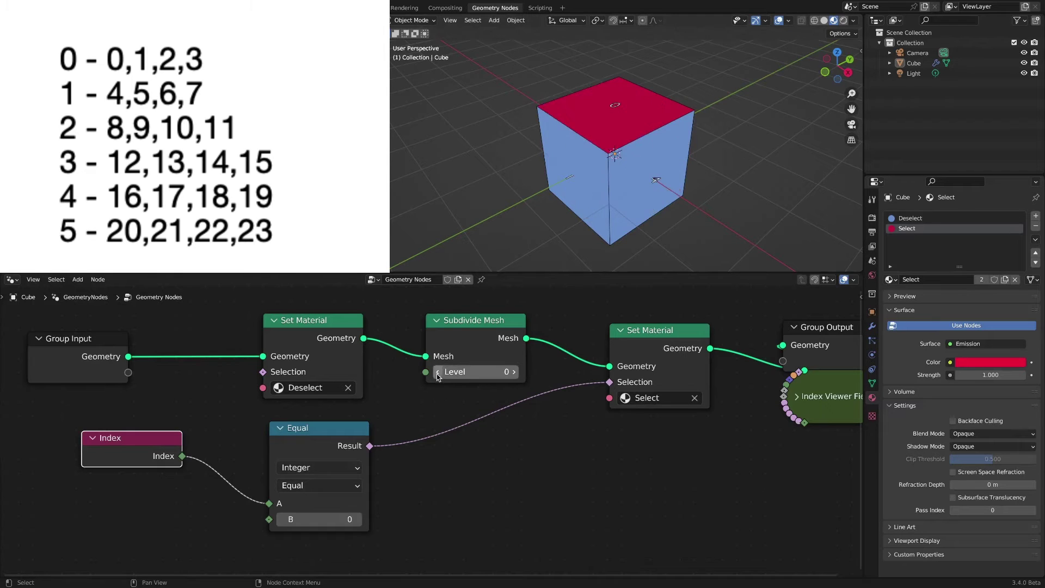
left_click(515, 371)
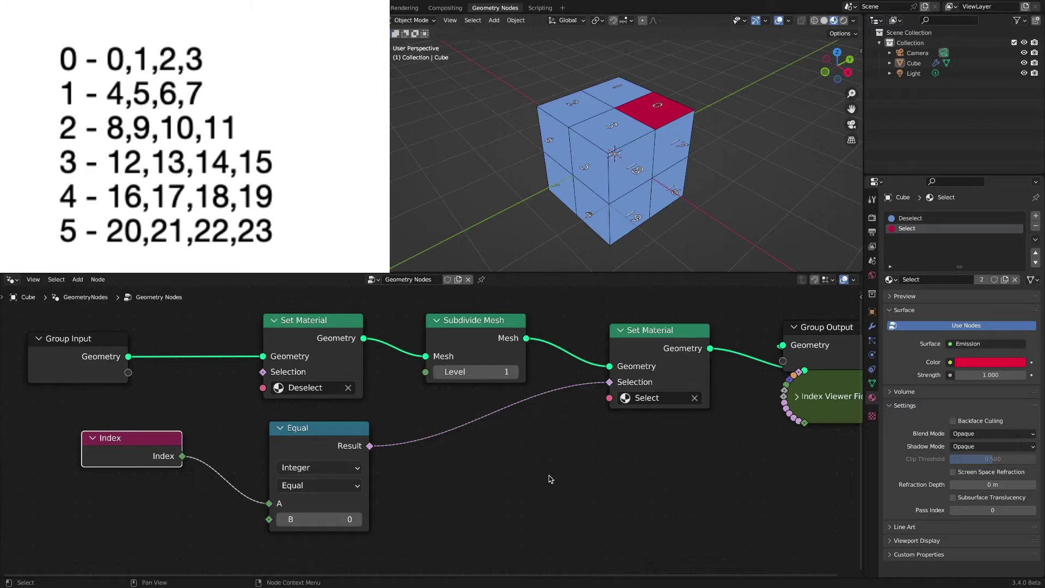
Nudge the Equal node and place the Index node directly beneath Group Input
left_click(532, 476)
left_click_drag(338, 433, 339, 432)
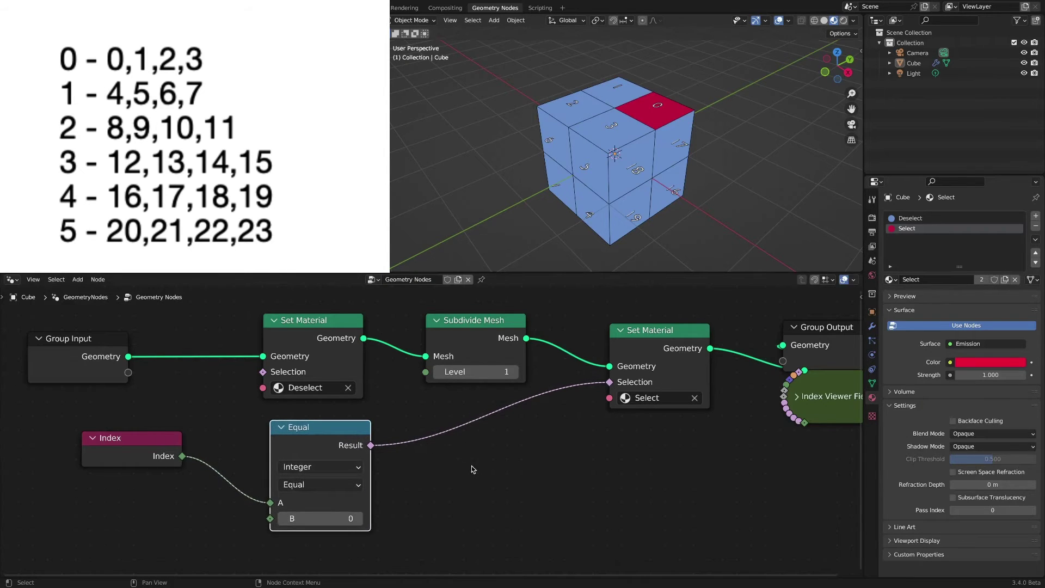
scroll(493, 469, "down", 2)
middle_click_drag(511, 469, 569, 458)
scroll(593, 456, "down", 3)
left_click_drag(302, 416, 267, 408)
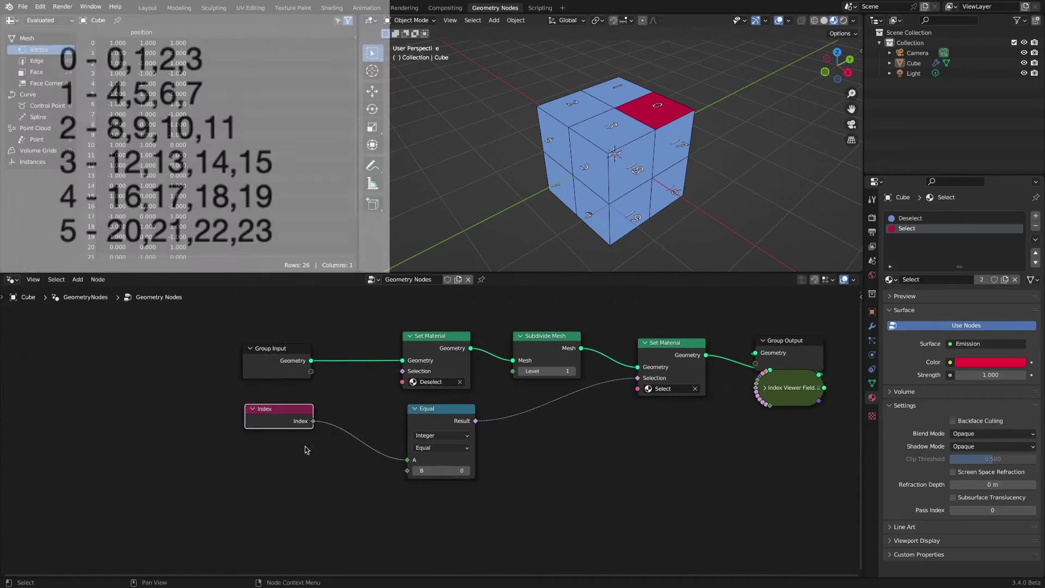
Add an Integer input node below and to the left of the Index node
left_click(266, 457)
key("shift+a")
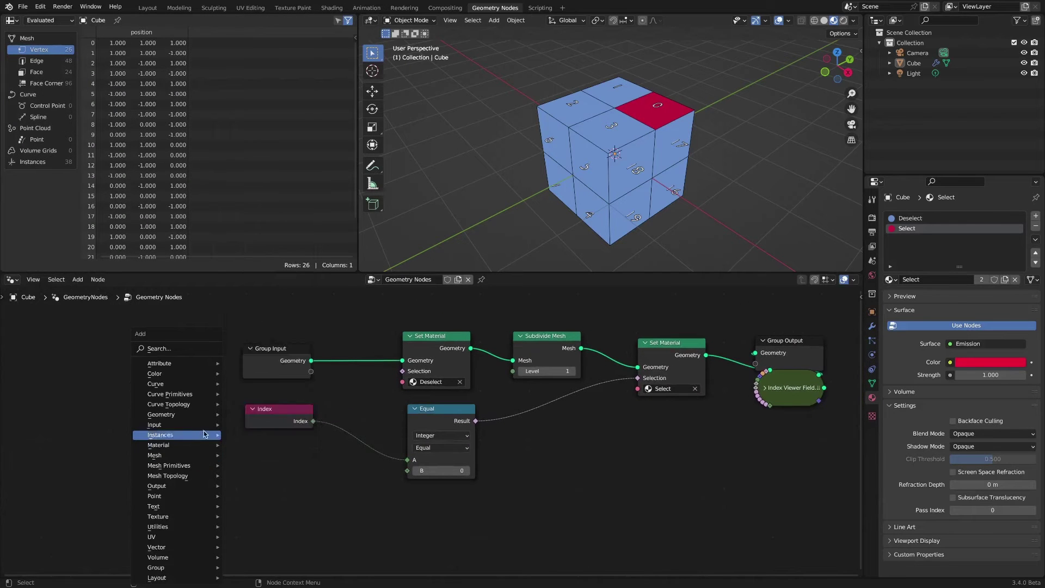
mouse_move(179, 424)
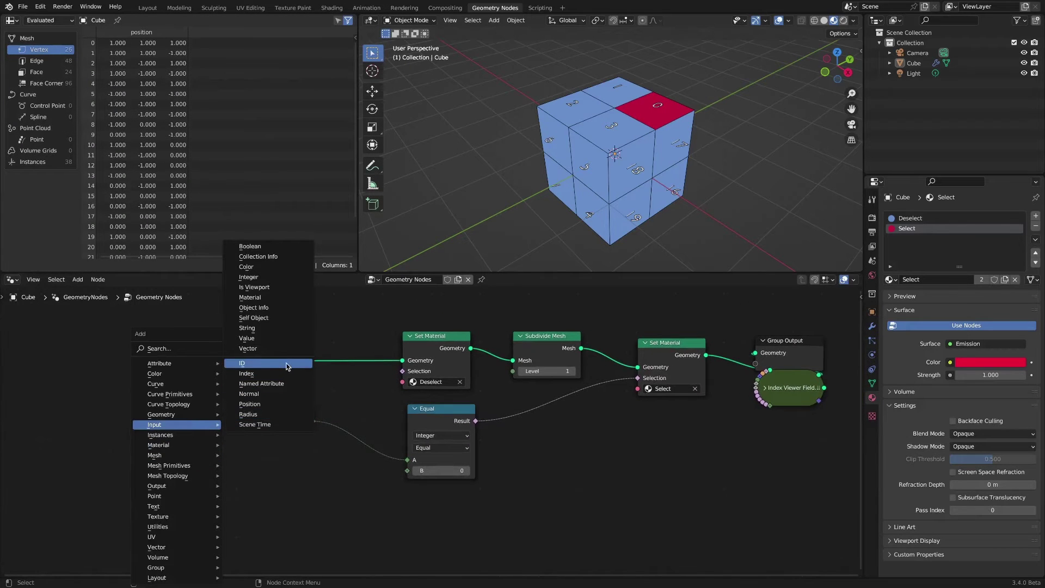
left_click(281, 277)
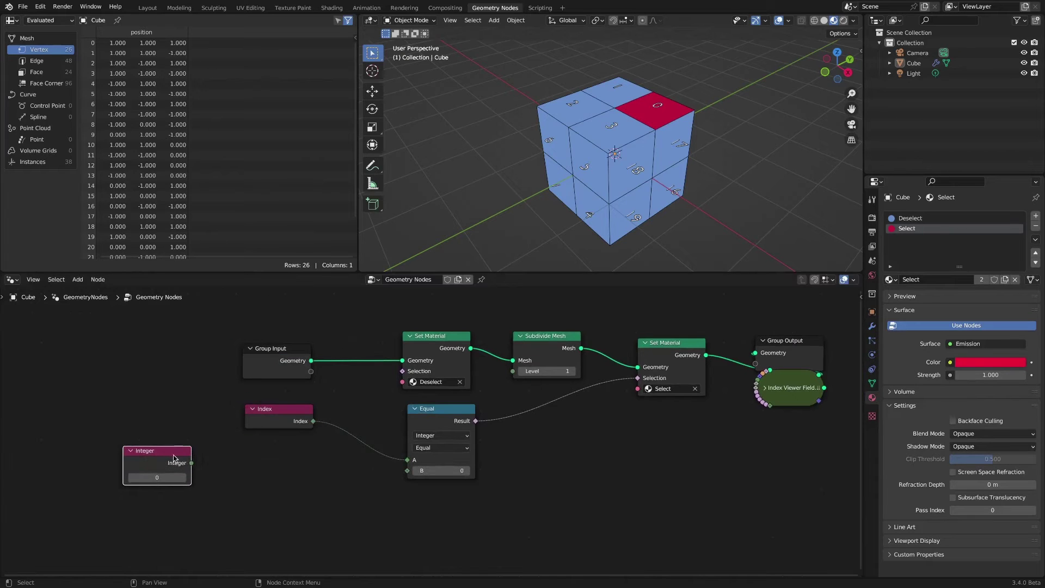
left_click(114, 478)
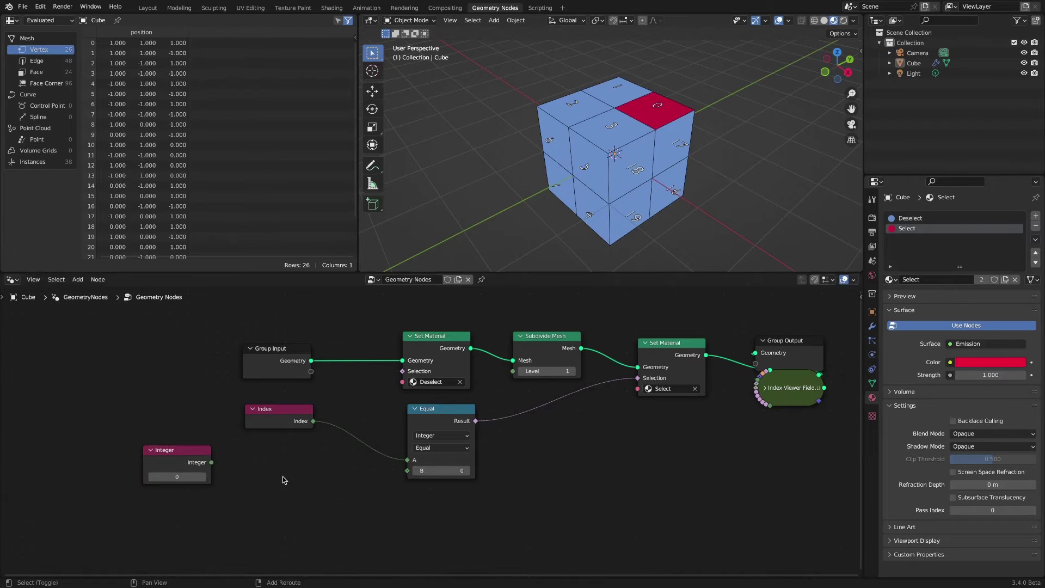
Add a Math node below the Index node and set its operation to Multiply Add
key("shift+a")
mouse_move(284, 479)
mouse_move(284, 527)
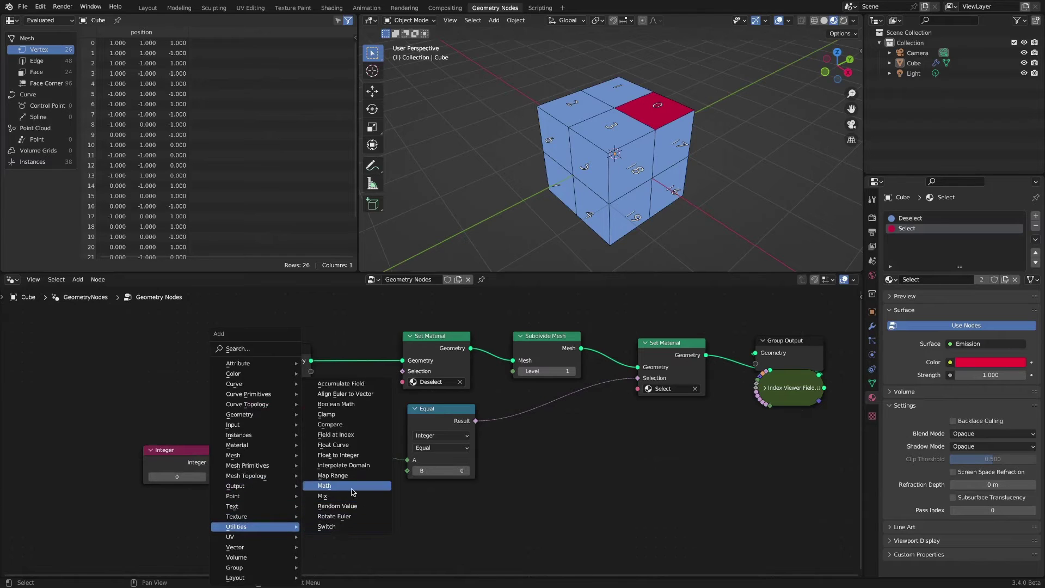
left_click(325, 486)
left_click(244, 452)
left_click(277, 482)
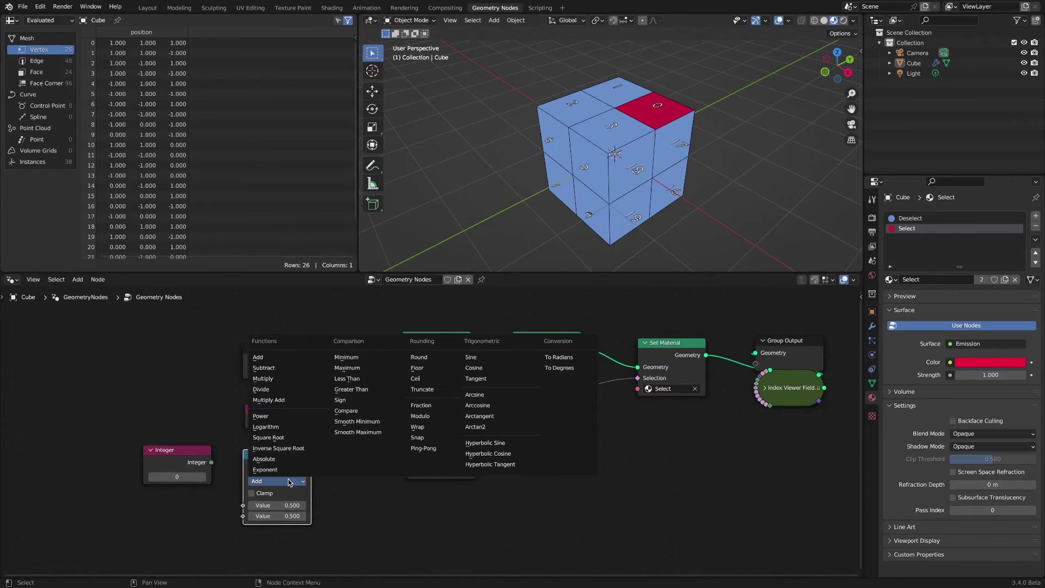
left_click(304, 401)
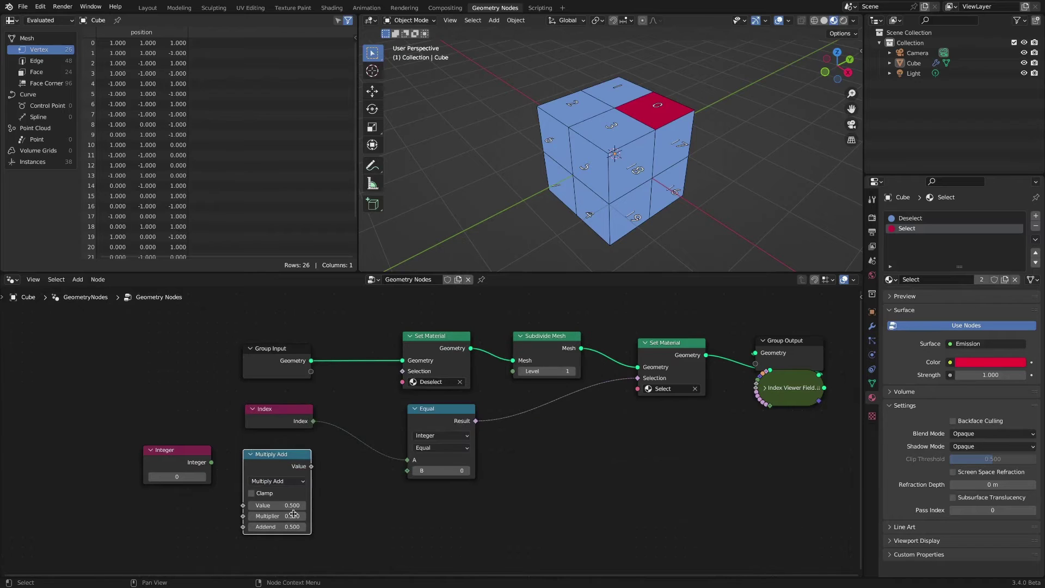
Connect Integer to the Multiply Add node's Value input and set its Multiplier to 4 and Addend to 0
left_click_drag(185, 449, 243, 505)
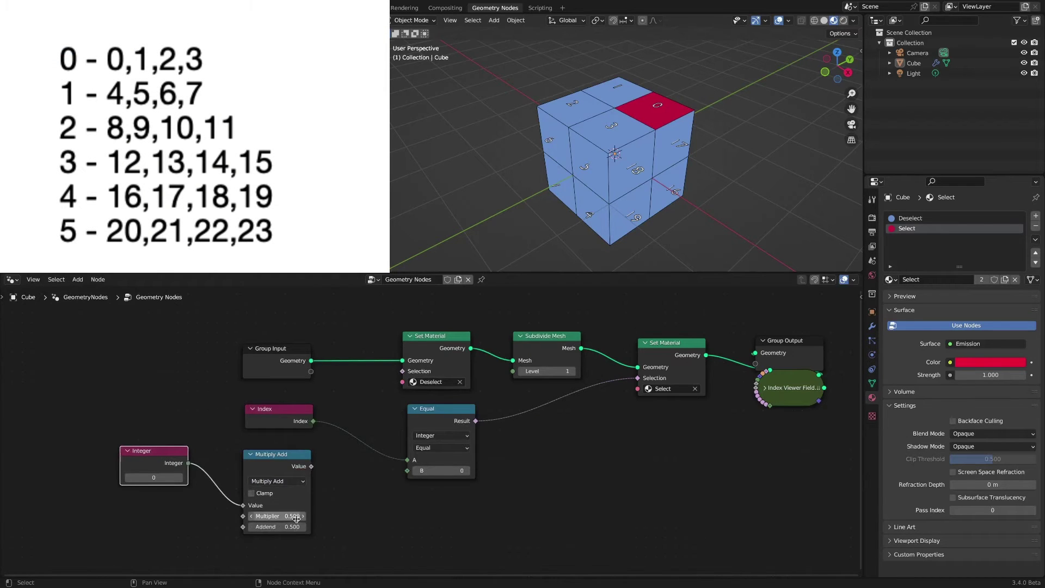
left_click(301, 515)
type("4")
key("Return")
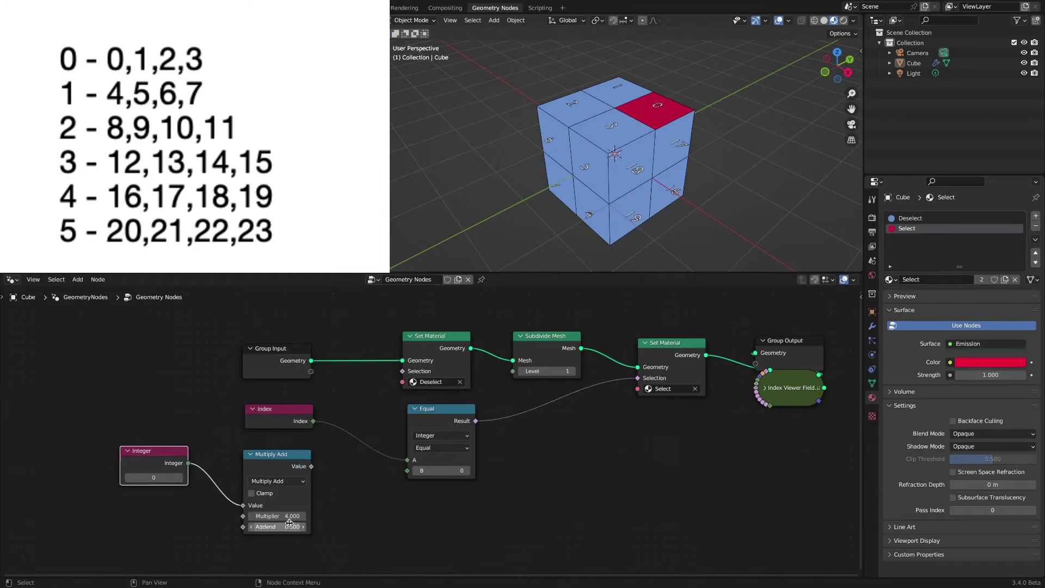
left_click(303, 527)
type("0")
key("Return")
left_click(403, 528)
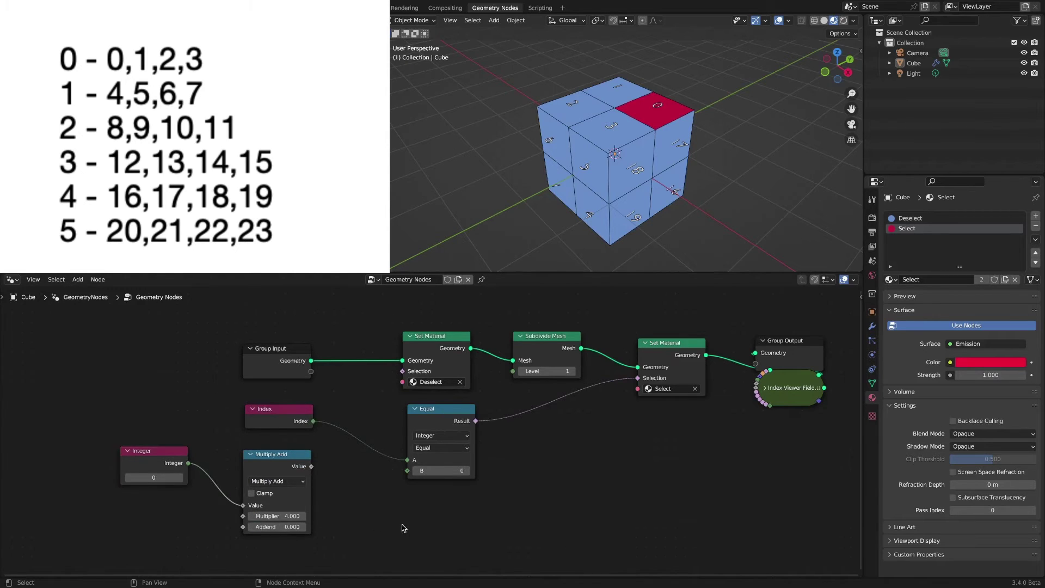
Connect the Multiply Add output to the Equal node's B input, and test the Integer at 1 before resetting it to 0
left_click_drag(164, 463, 144, 464)
left_click_drag(311, 466, 323, 471)
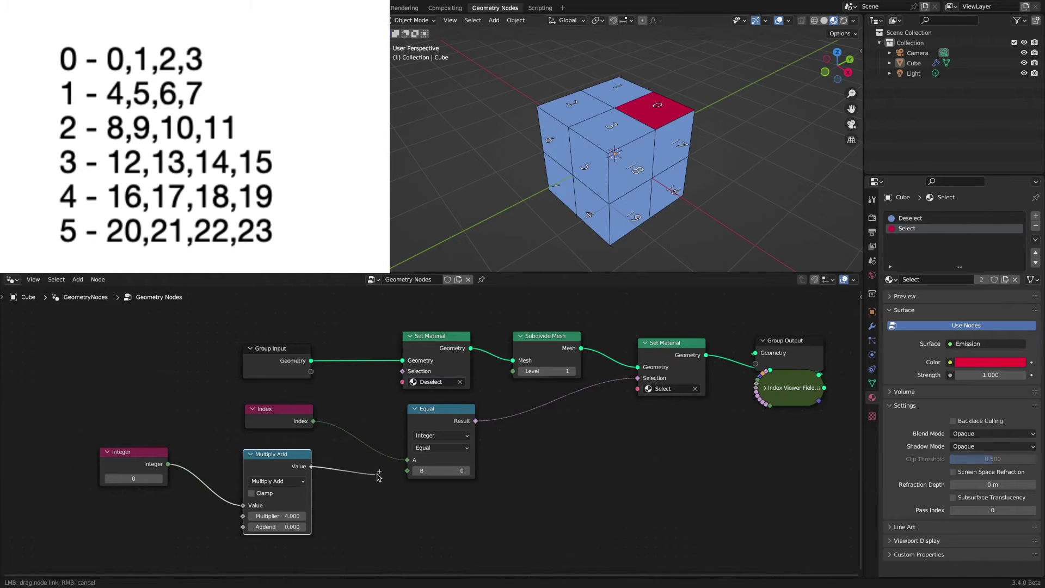
left_click_drag(379, 478, 407, 470)
left_click(160, 479)
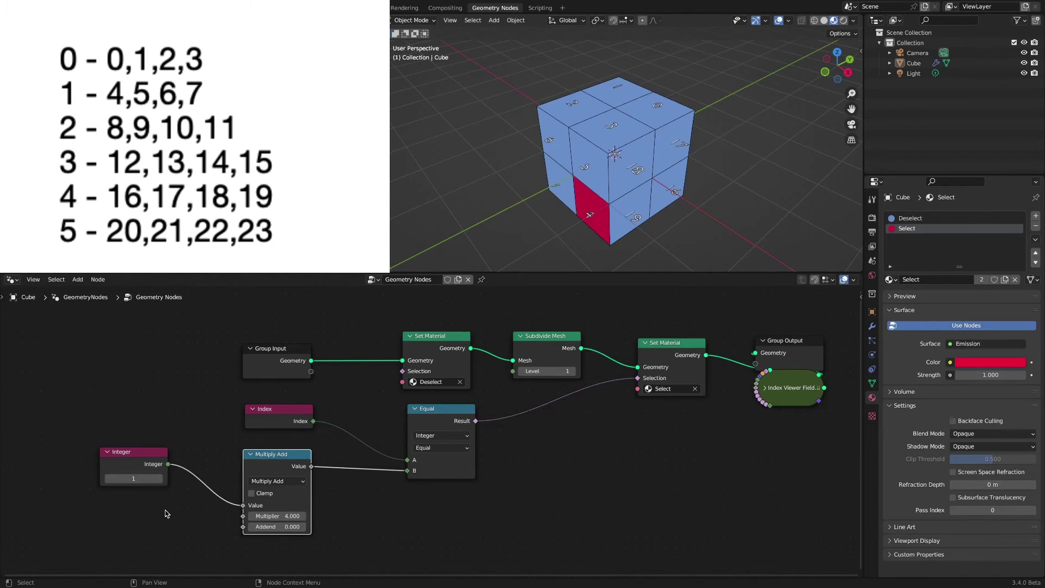
left_click(109, 479)
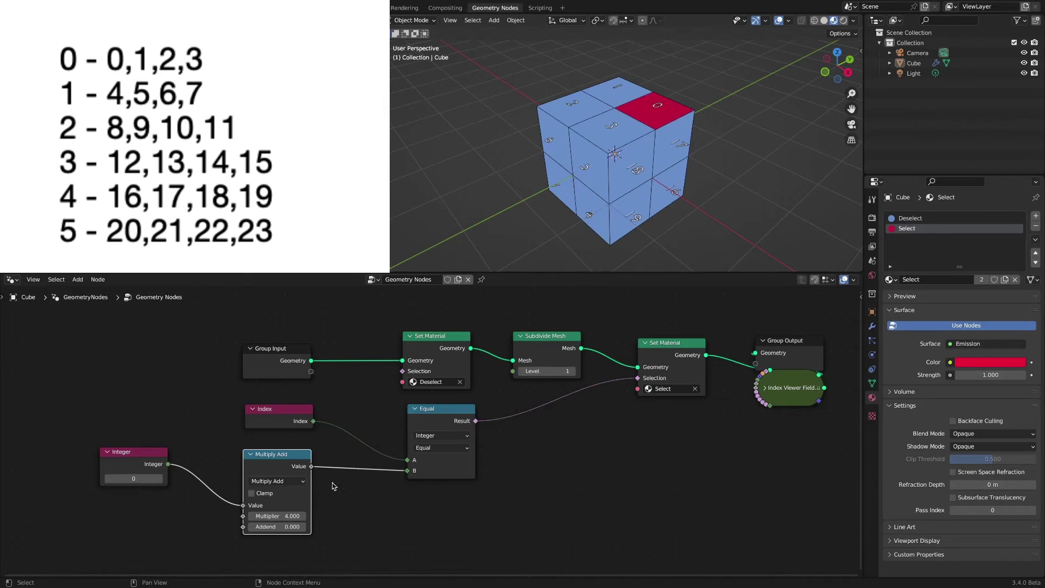
Spread the Group Input, Index, Integer, Multiply Add and Equal nodes leftward to free space after the Equal node
left_click_drag(287, 415, 245, 403)
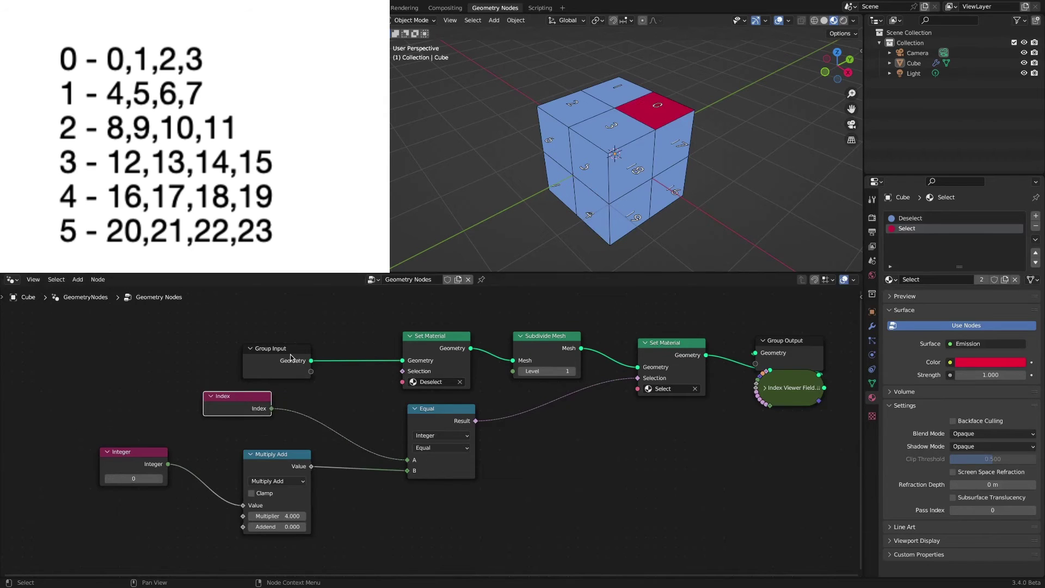
left_click_drag(286, 357, 236, 334)
left_click_drag(222, 395, 189, 374)
left_click_drag(131, 458, 70, 443)
left_click_drag(272, 458, 216, 453)
left_click_drag(430, 432, 341, 432)
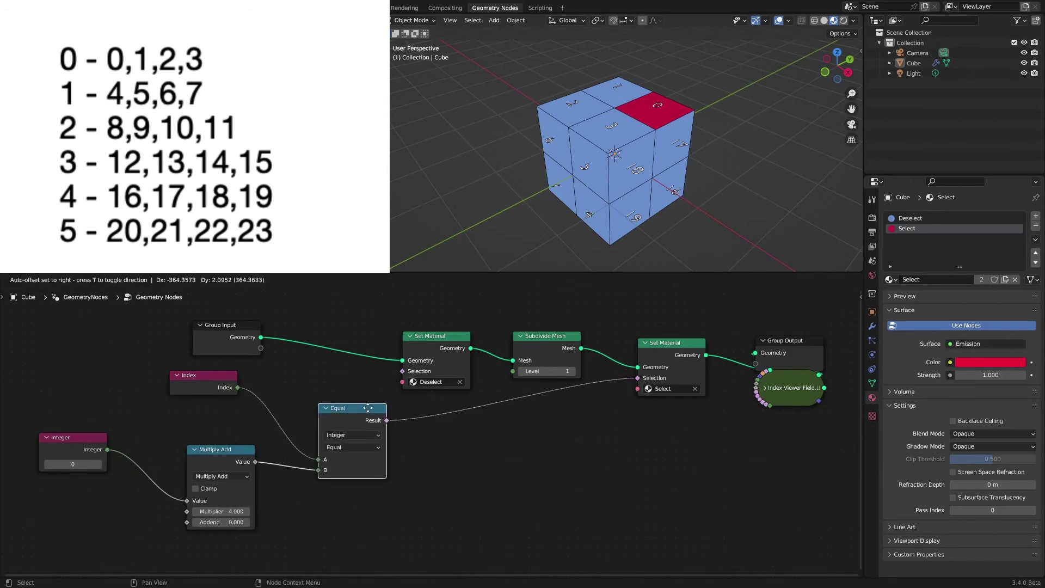
Insert a Boolean Math node between Equal and the second Set Material's Selection, and set it to Or
key("shift+a")
mouse_move(468, 453)
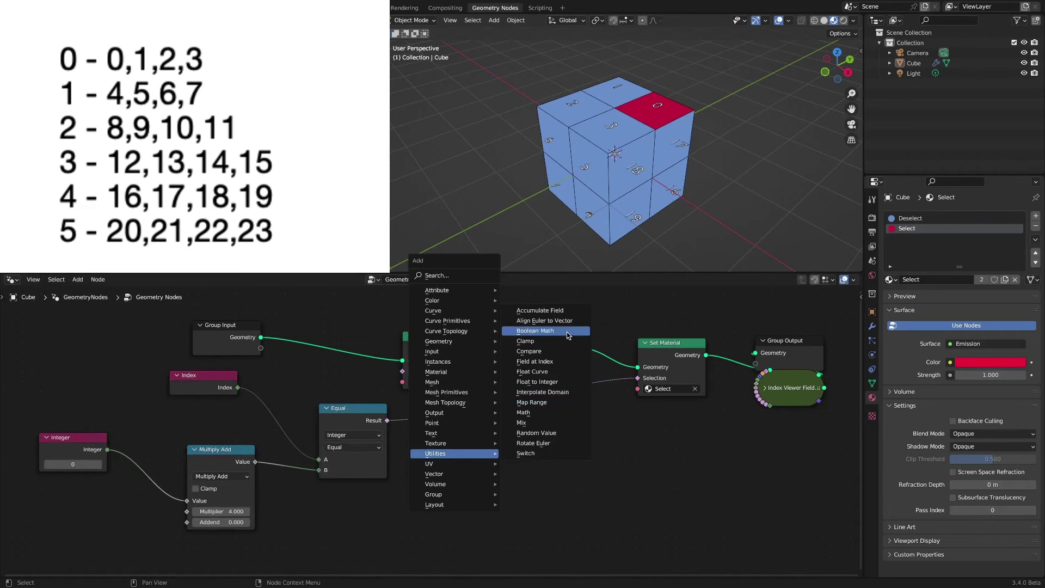
left_click(535, 331)
left_click(442, 401)
left_click(494, 430)
left_click(490, 451)
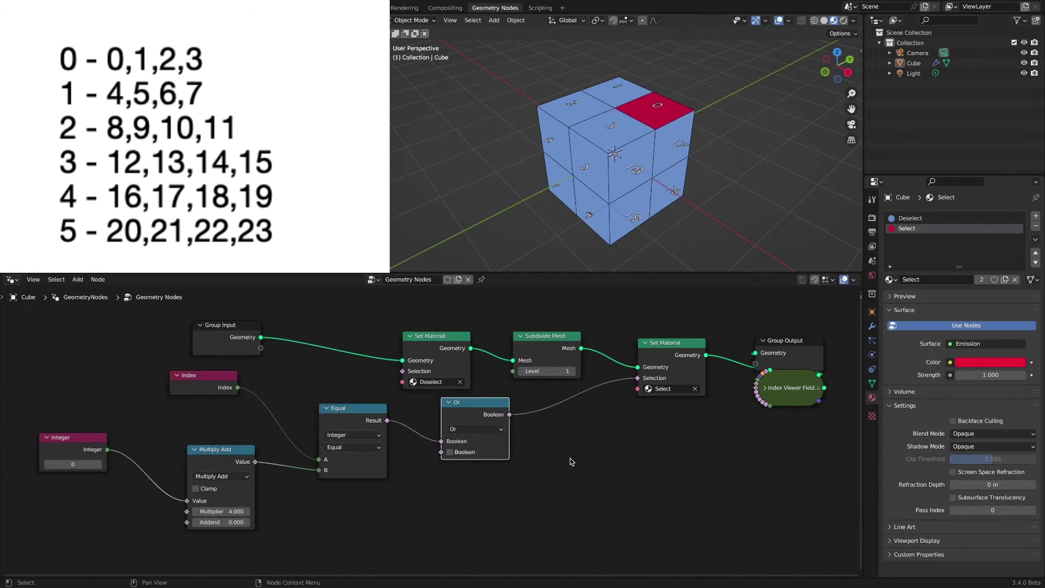
Duplicate the Equal node and place the copy below the original
scroll(362, 395, "down", 2)
left_click(362, 394)
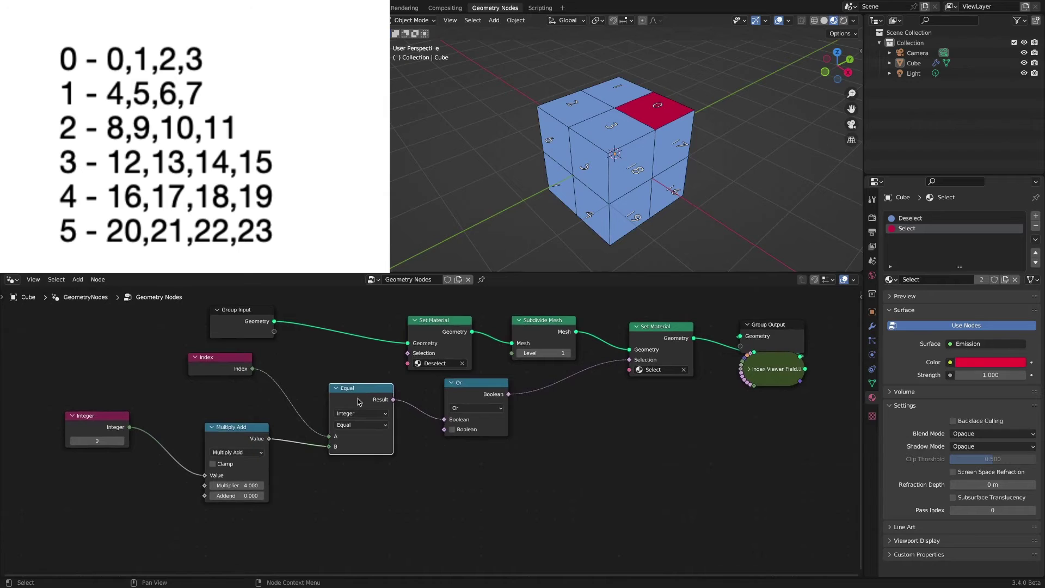
key("shift+d")
scroll(434, 466, "down", 1)
middle_click_drag(434, 466, 437, 447)
Duplicate the Multiply Add node below the original and connect Integer to the copy's Value input
left_click(265, 422)
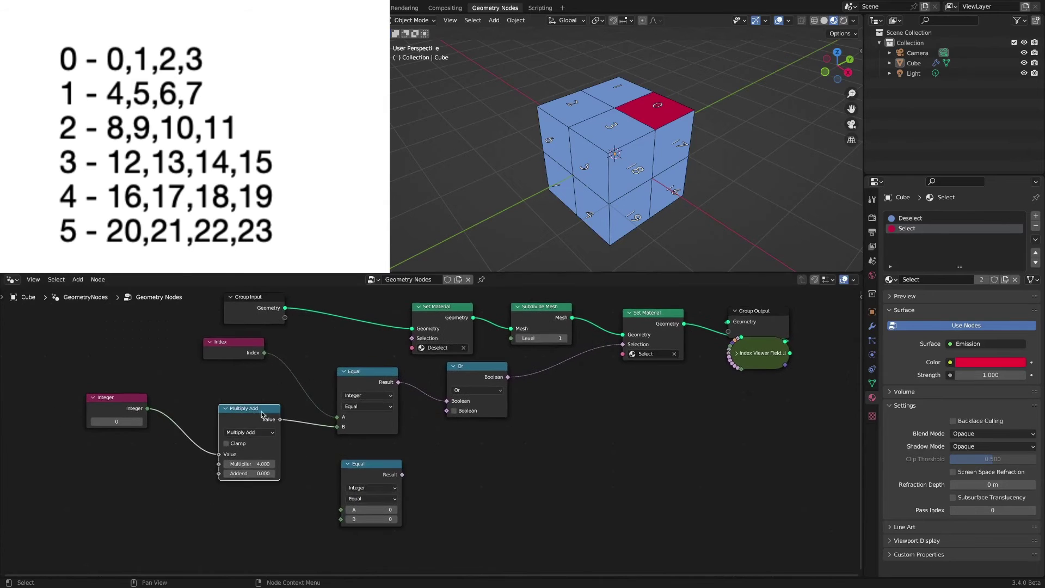
key("shift+d")
left_click(275, 512)
left_click_drag(148, 408, 221, 537)
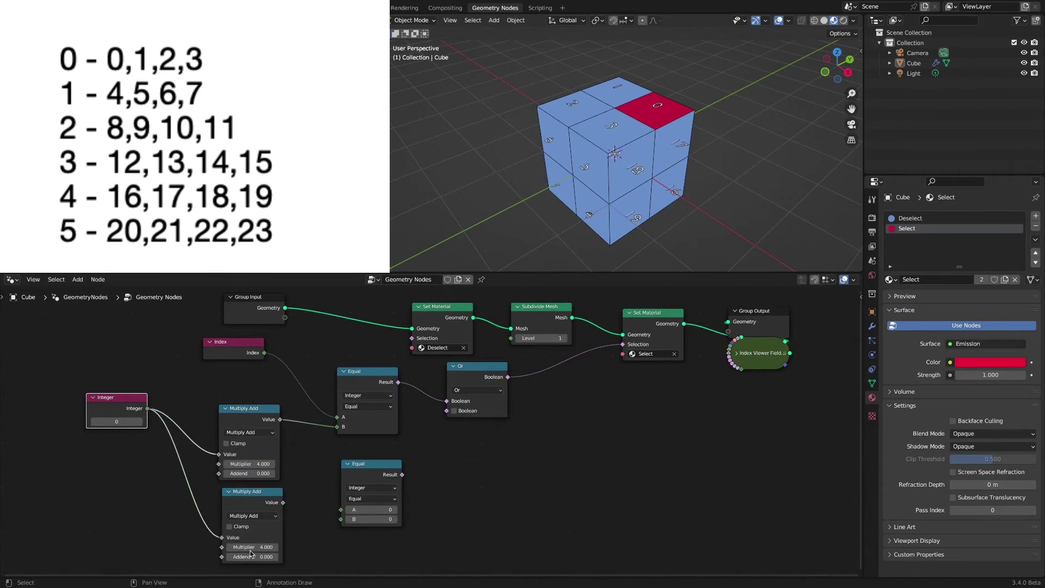
Set the Addend of the lower Multiply Add node to 1
left_click(256, 556)
type("1")
key("Return")
Connect Index to A and the lower Multiply Add to B of the second Equal, and its Result to Or's second Boolean input
left_click_drag(283, 502, 292, 505)
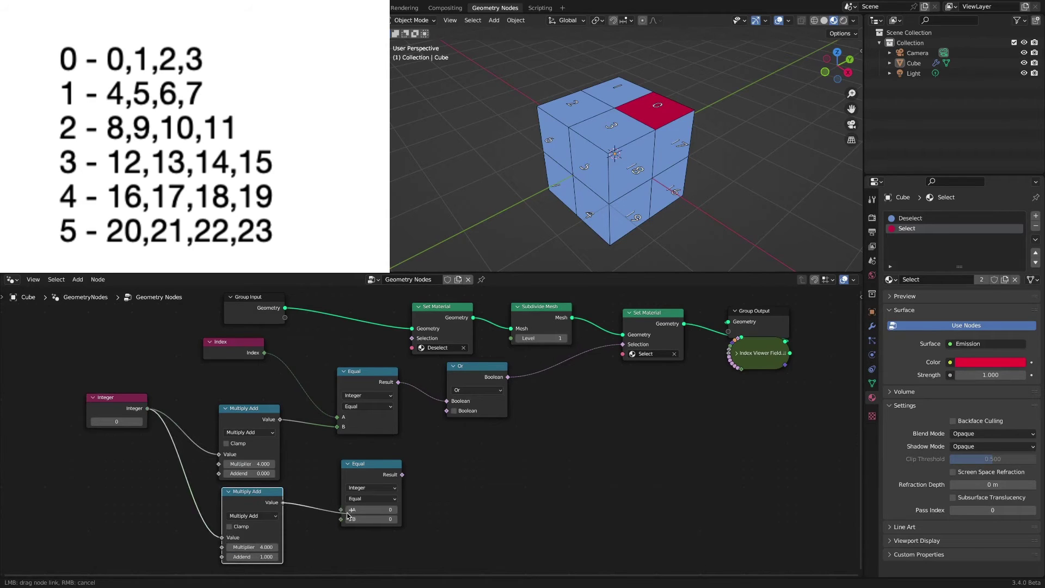
left_click_drag(350, 524, 341, 519)
left_click_drag(264, 353, 340, 510)
left_click_drag(402, 474, 447, 411)
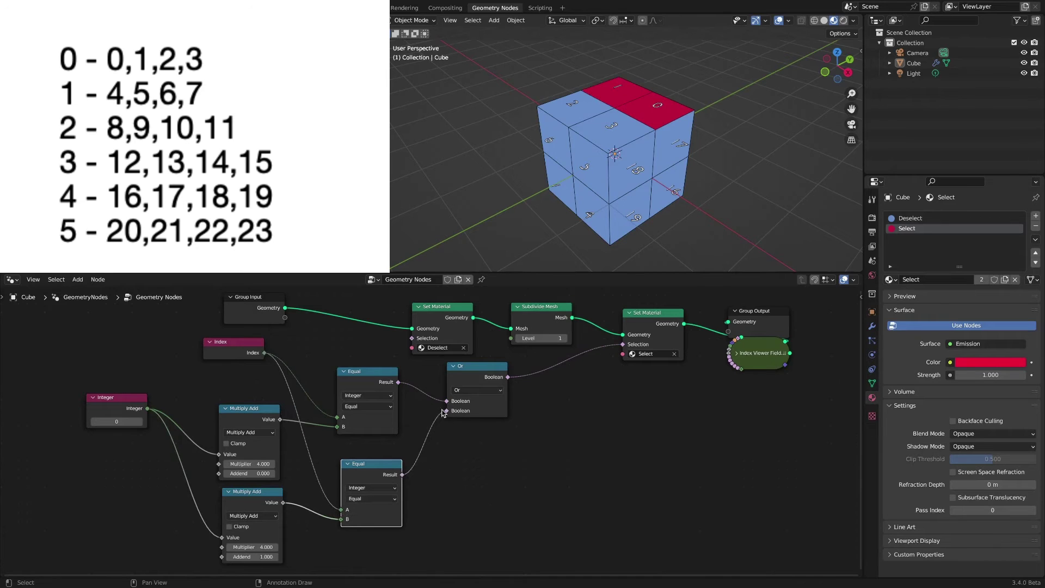
Duplicate the Or node and insert the copy between the original Or and the second Set Material's Selection
scroll(480, 460, "down", 1)
middle_click_drag(480, 461, 425, 441)
left_click(437, 358)
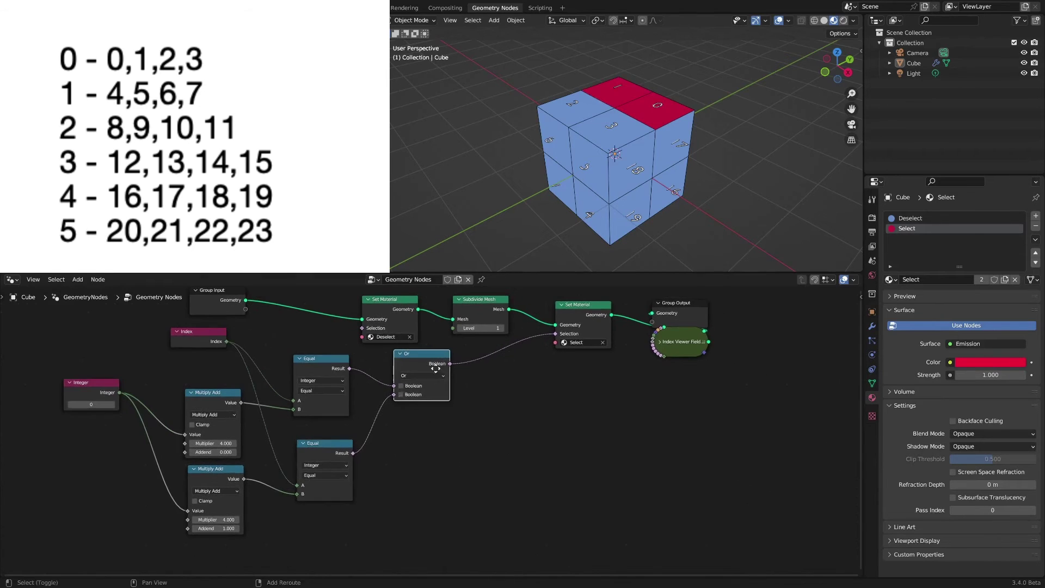
key("shift+d")
left_click(519, 351)
Duplicate the lower Equal and lower Multiply Add nodes, placing the copies to the right of their originals
scroll(465, 455, "down", 1)
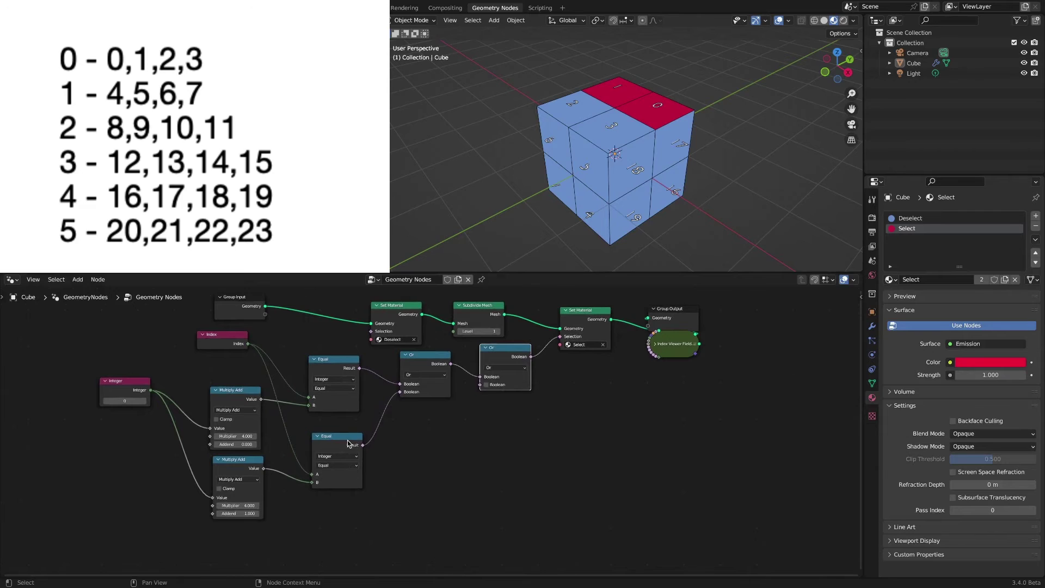
left_click(337, 440)
key("shift+d")
left_click(441, 444)
left_click(238, 460)
key("shift+d")
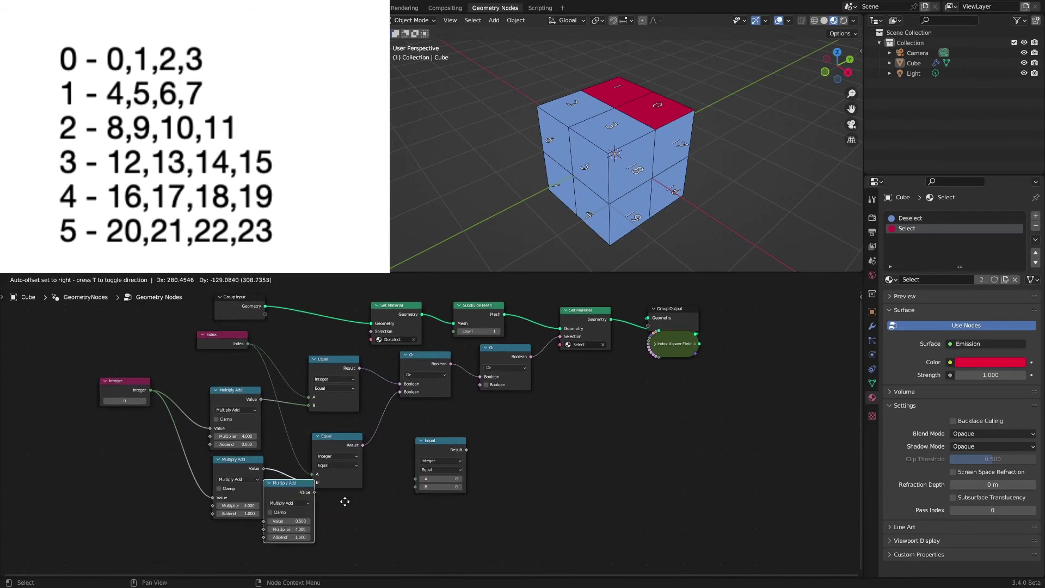
left_click(379, 510)
Connect Integer to the third Multiply Add's Value input and set its Addend to 2
scroll(379, 511, "down", 1)
left_click_drag(167, 388, 346, 546)
type("w")
key("Return")
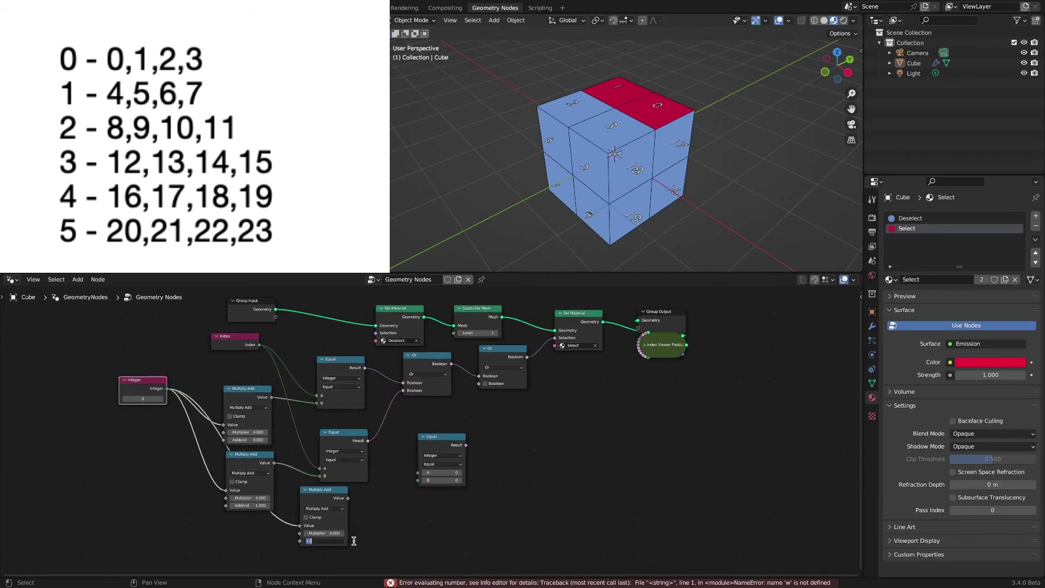
Connect Index to A and the third Multiply Add to B of the third Equal, and its Result to the second Or's free Boolean input
left_click_drag(348, 498, 418, 480)
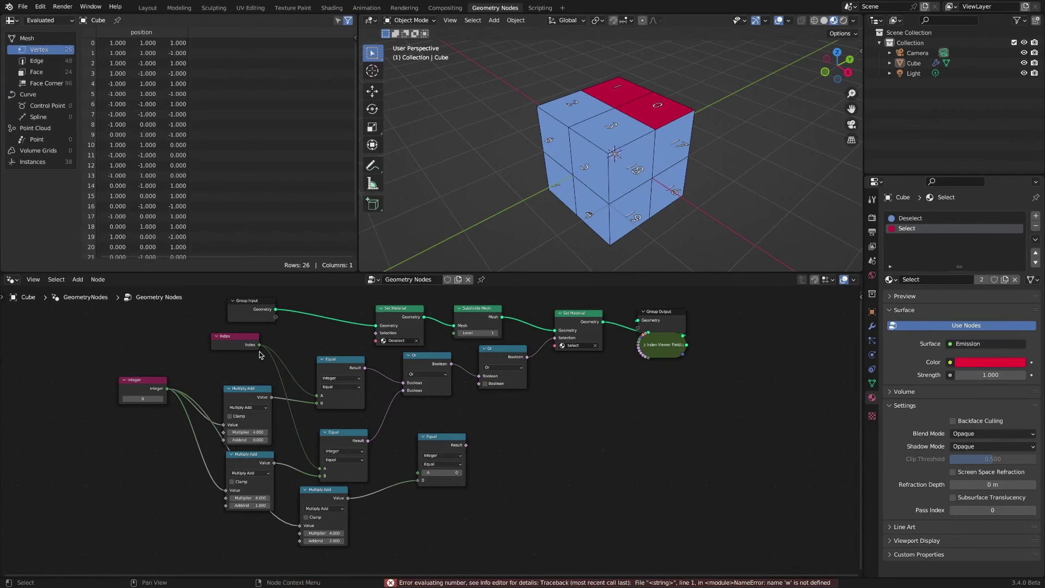
left_click_drag(259, 345, 418, 473)
left_click_drag(466, 444, 479, 384)
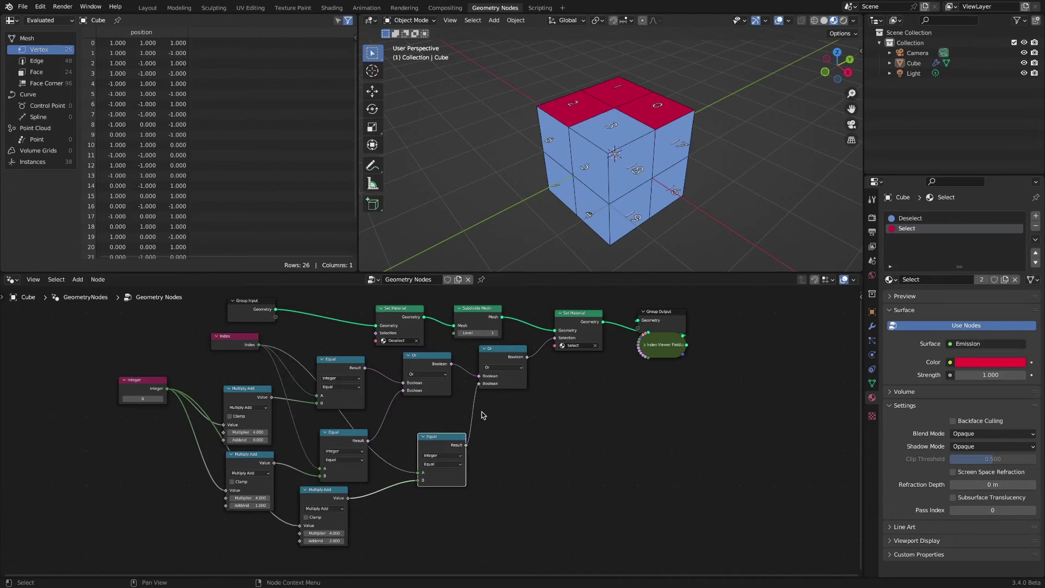
Move the second Set Material, Group Output and Index Viewer nodes rightward to free space after the second Or
scroll(512, 452, "down", 2)
key("g")
left_click(669, 325)
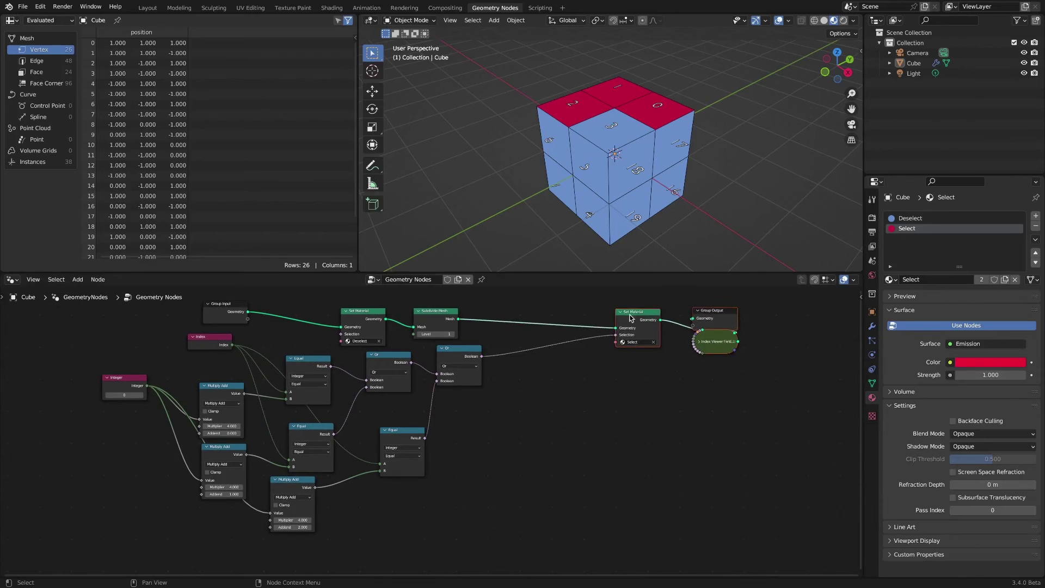
left_click(602, 360)
Duplicate the second Or node and insert the copy before the second Set Material's Selection
mouse_move(532, 393)
middle_mouse_down("ctrl")
mouse_move(534, 385)
mouse_move(536, 410)
middle_mouse_up("ctrl")
left_click(466, 368)
key("shift+d")
left_click(602, 368)
scroll(564, 452, "down", 2)
Duplicate the third Equal node to its right and connect Index to the copy's A input
middle_click_drag(563, 456, 562, 442)
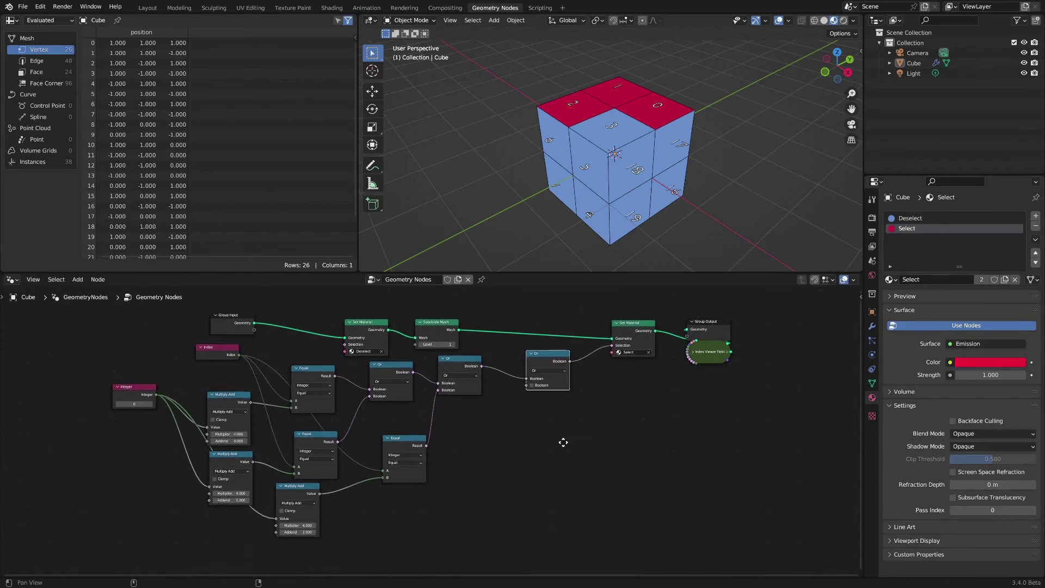
left_click(415, 440)
key("shift+d")
left_click(501, 441)
left_click_drag(239, 355, 372, 404)
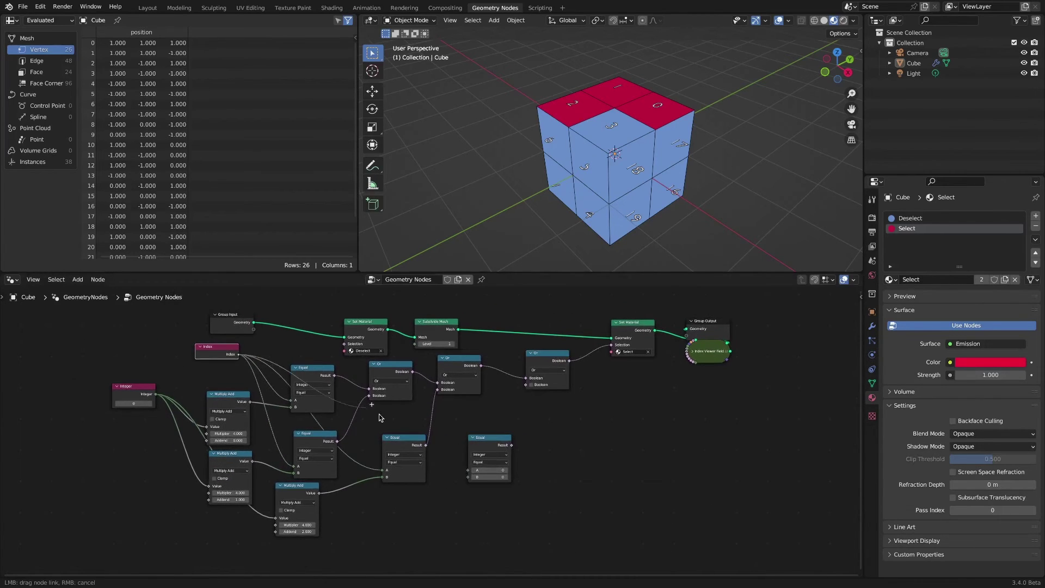
left_click_drag(472, 468, 472, 469)
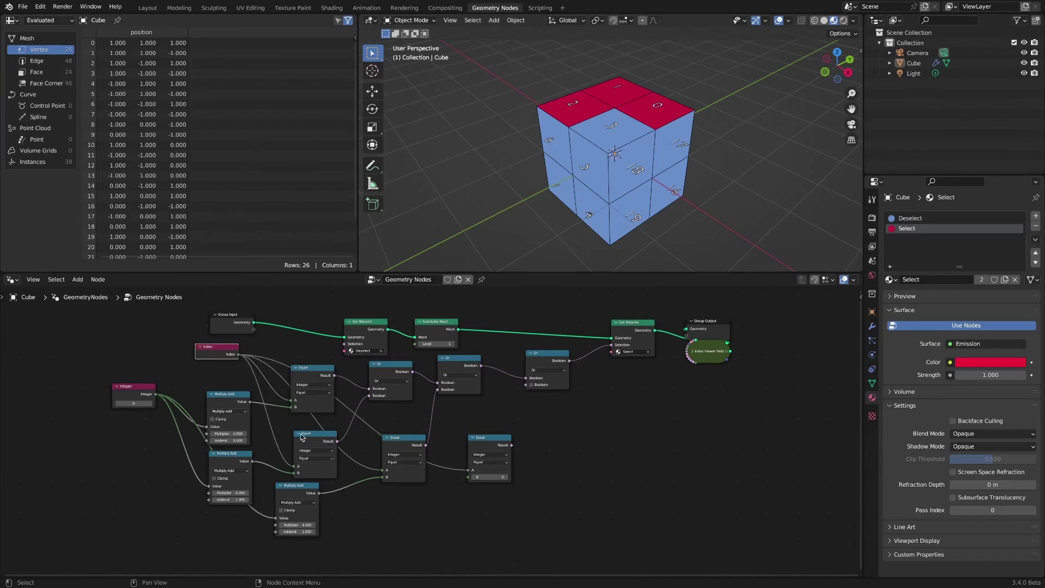
Duplicate the third Multiply Add with Addend 3, feed Integer into it, and route it through the fourth Equal's B into the third Or
left_click(299, 487)
key("shift+d")
left_click(406, 503)
left_click_drag(156, 394, 469, 477)
left_click_drag(511, 444, 526, 385)
Raise the Integer value one at a time from 1 to 4, checking the highlighted cube face for each value
scroll(577, 435, "up", 1)
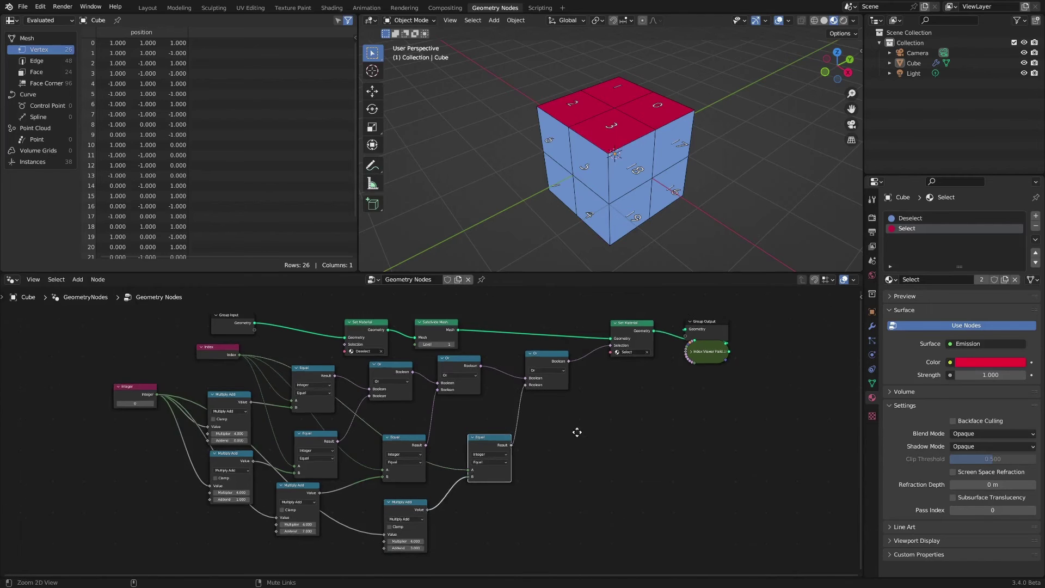
left_click(132, 402)
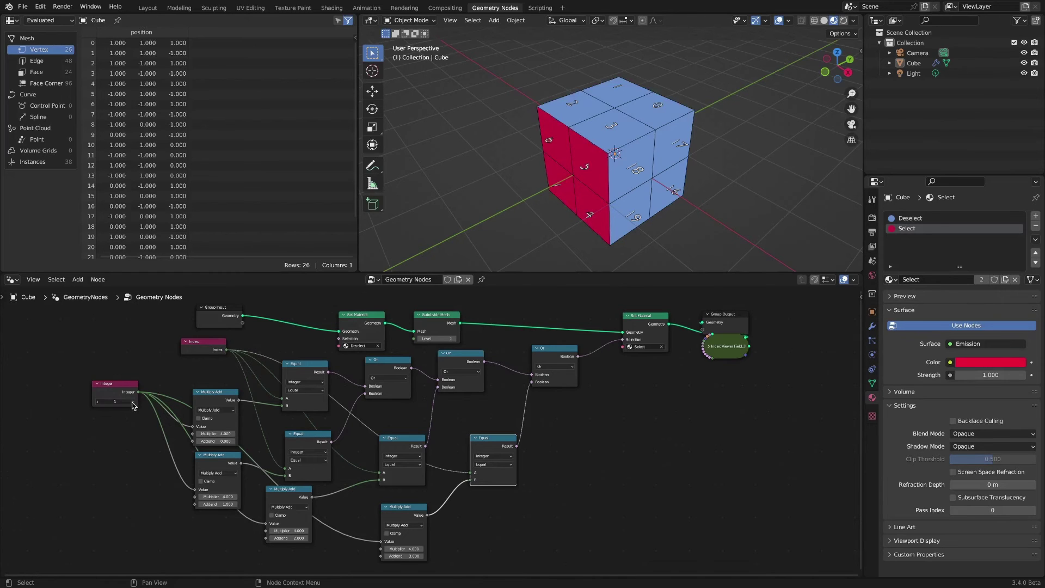
left_click(132, 402)
middle_click_drag(470, 257, 722, 184)
left_click(133, 403)
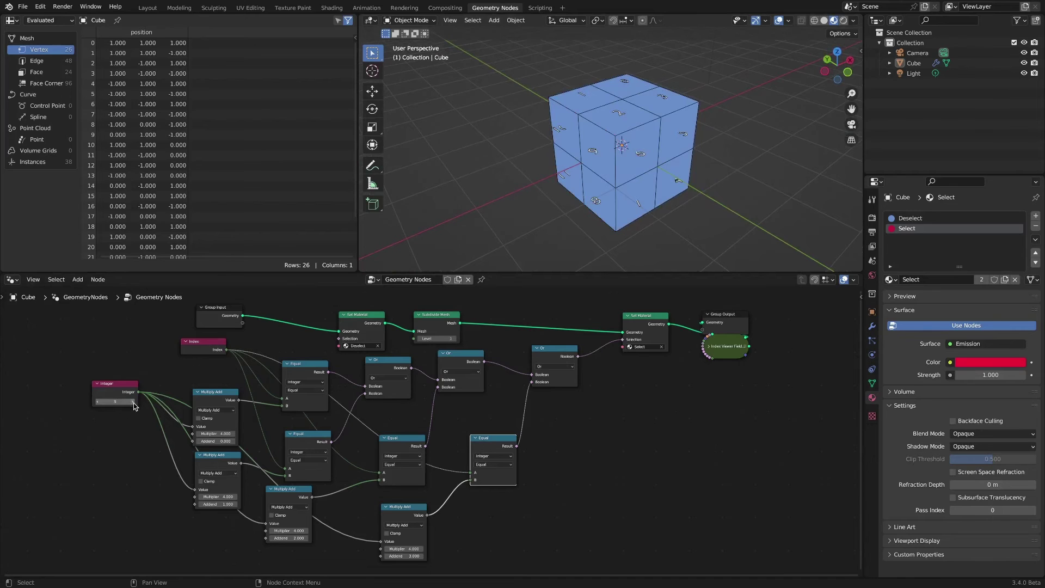
middle_click_drag(705, 245, 697, 88)
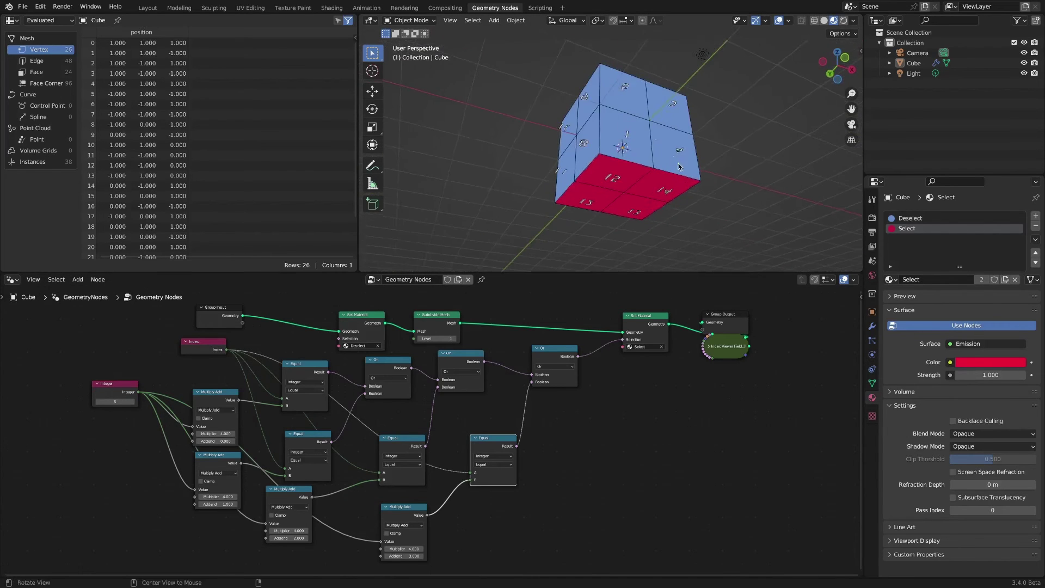
left_click(133, 404)
middle_click_drag(654, 217, 634, 197)
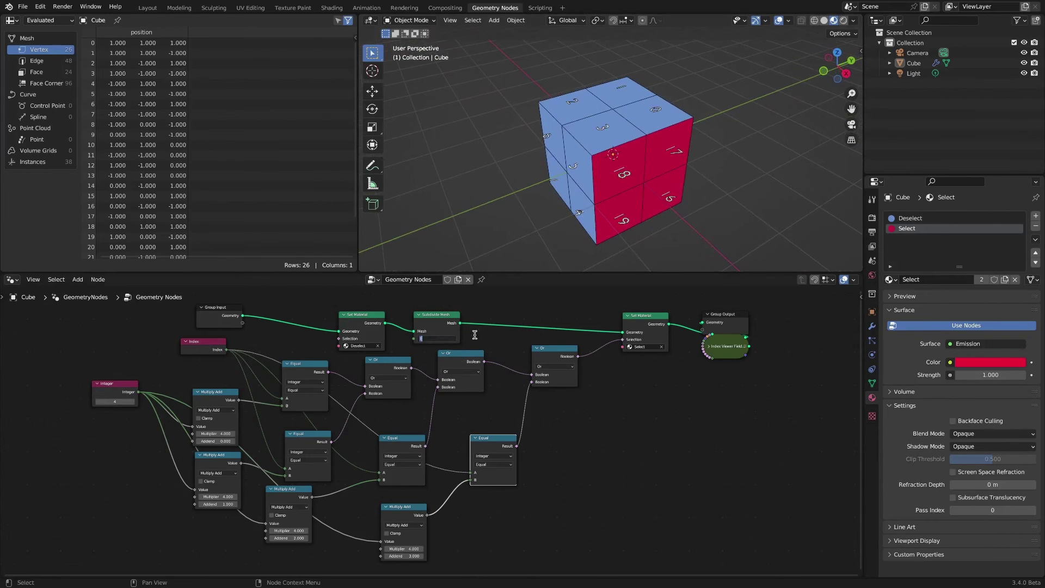
Set the Subdivide Mesh Level to 0 to view the unsubdivided cube, and return it to 1
key("Return")
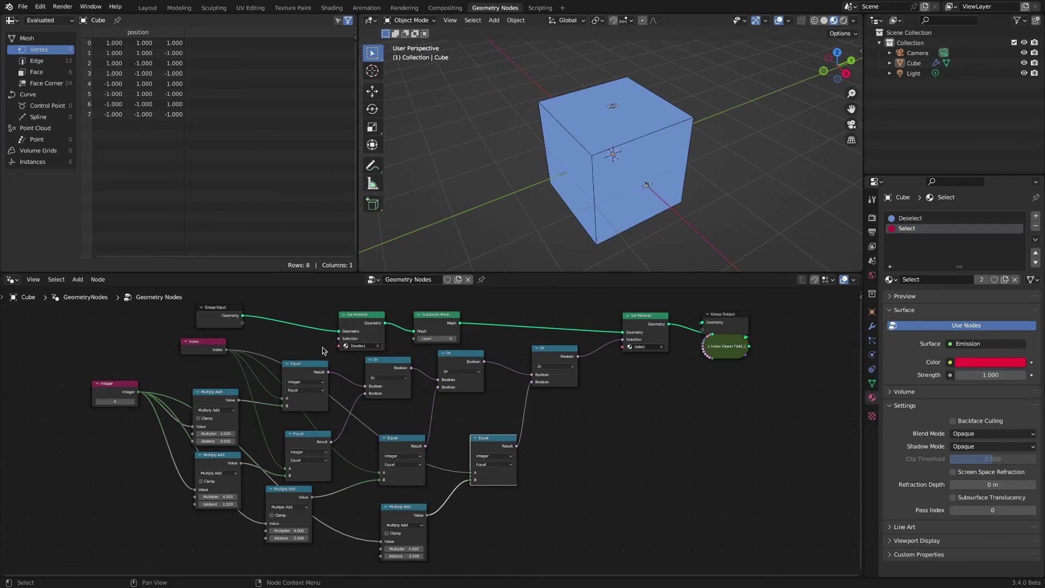
left_click_drag(120, 386, 118, 388)
middle_click_drag(686, 166, 637, 188)
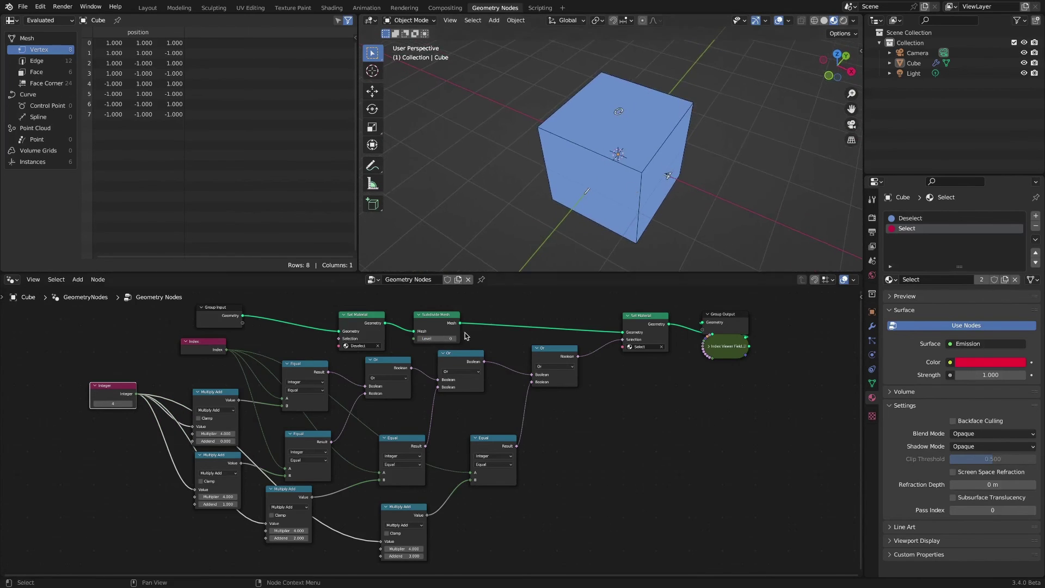
left_click(455, 338)
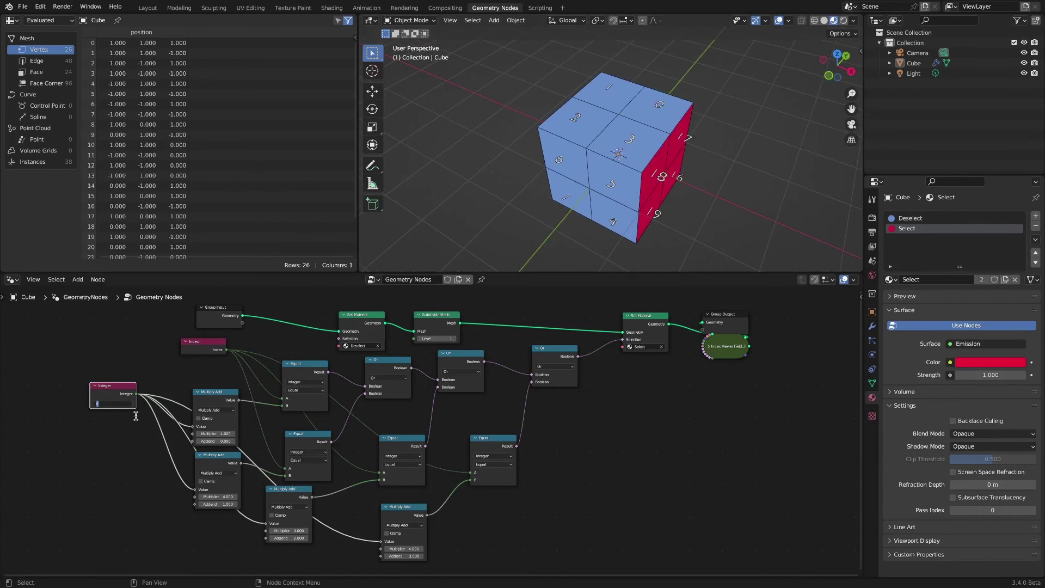
Set the Integer value to 0 and the Subdivide Mesh Level to 2
key("Return")
middle_click_drag(615, 175, 663, 197)
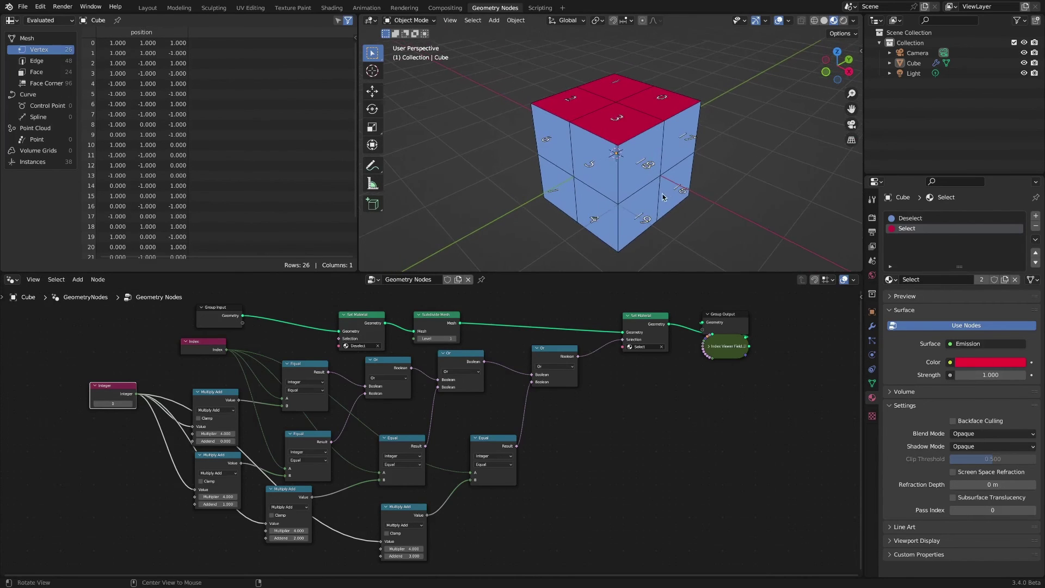
left_click_drag(663, 197, 671, 204, "alt")
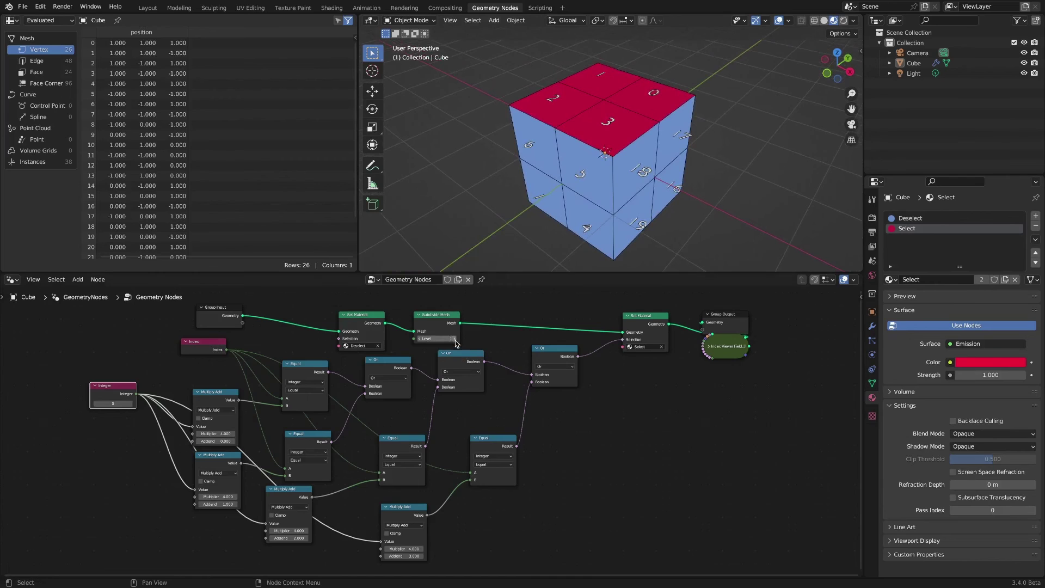
left_click(454, 339)
middle_click_drag(658, 168, 681, 178)
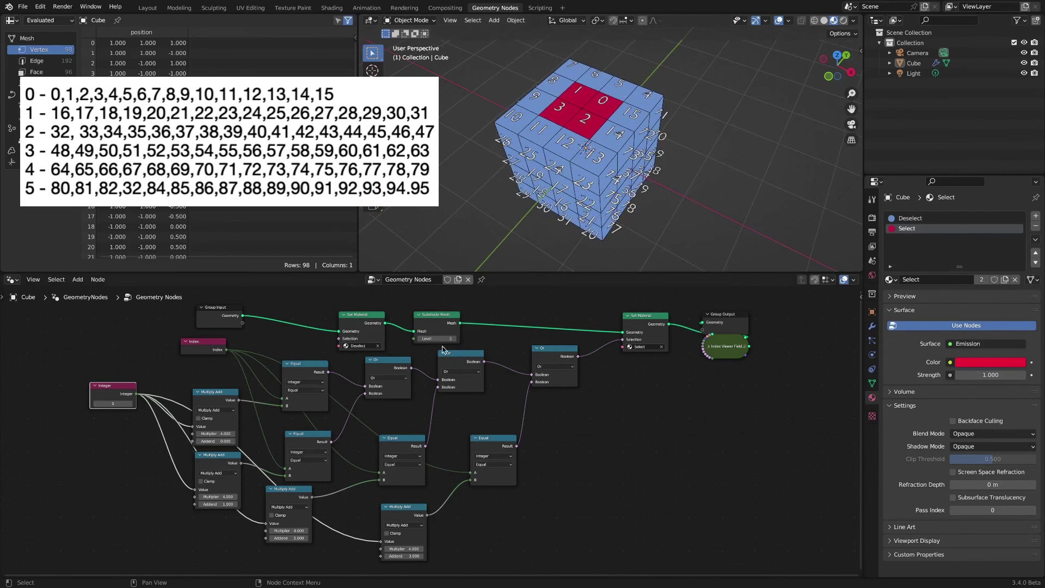
Shift the third Equal, fourth Equal and fourth Multiply Add nodes slightly up and left to tidy the tree
left_click_drag(409, 440, 401, 428)
left_click_drag(493, 440, 484, 425)
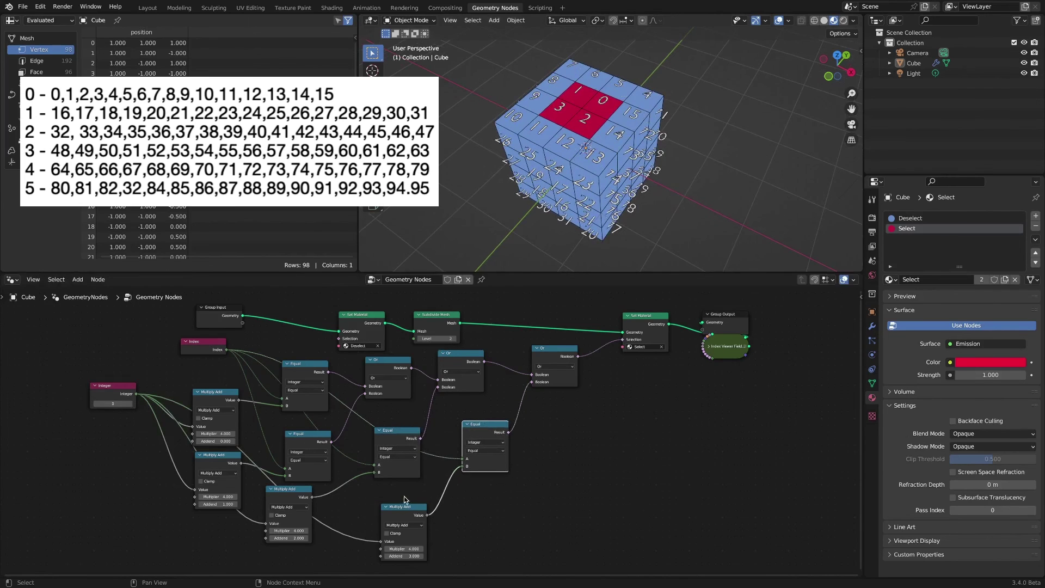
left_click_drag(404, 507, 395, 490)
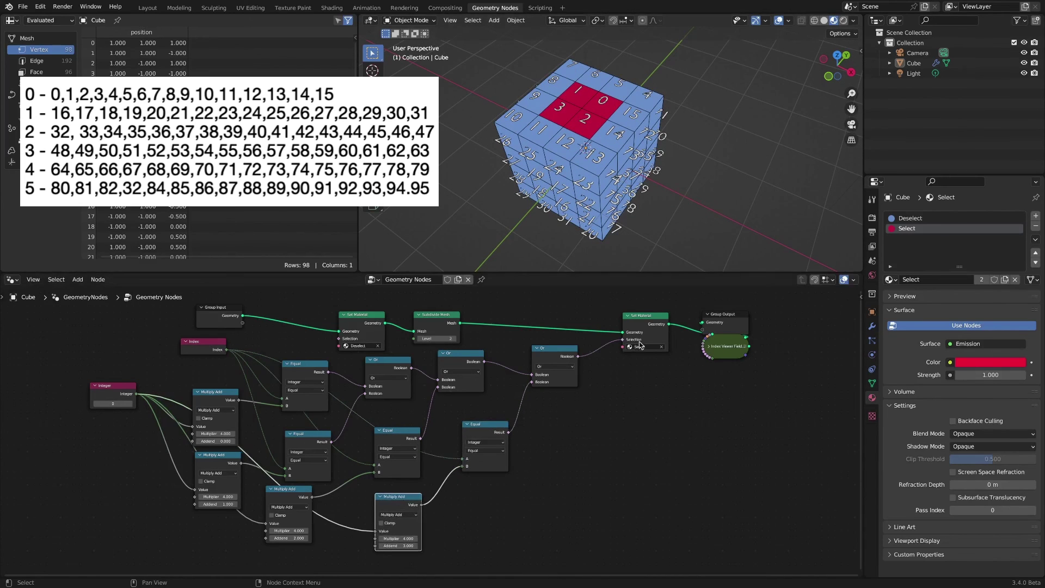
Move the second Set Material, Group Output and Index Viewer nodes leftward, closer to the last Or
left_click_drag(642, 322, 600, 319)
left_click_drag(716, 316, 663, 302)
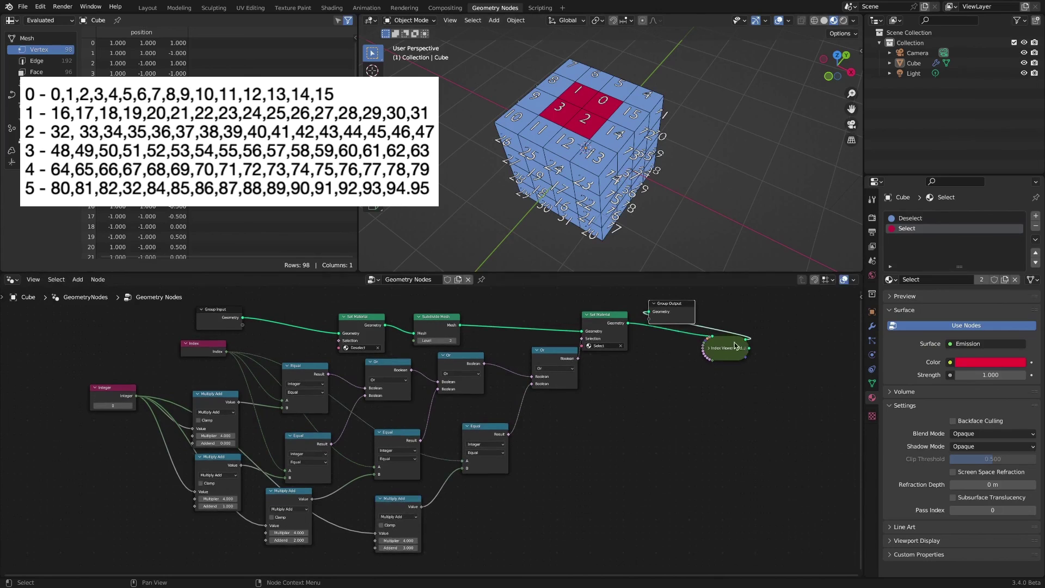
left_click_drag(734, 346, 678, 344)
Select the second Set Material, Group Output and Index Viewer nodes and move them rightward to free space after the third Or
middle_click_drag(605, 204, 661, 180, "shift")
middle_click_drag(585, 436, 617, 434)
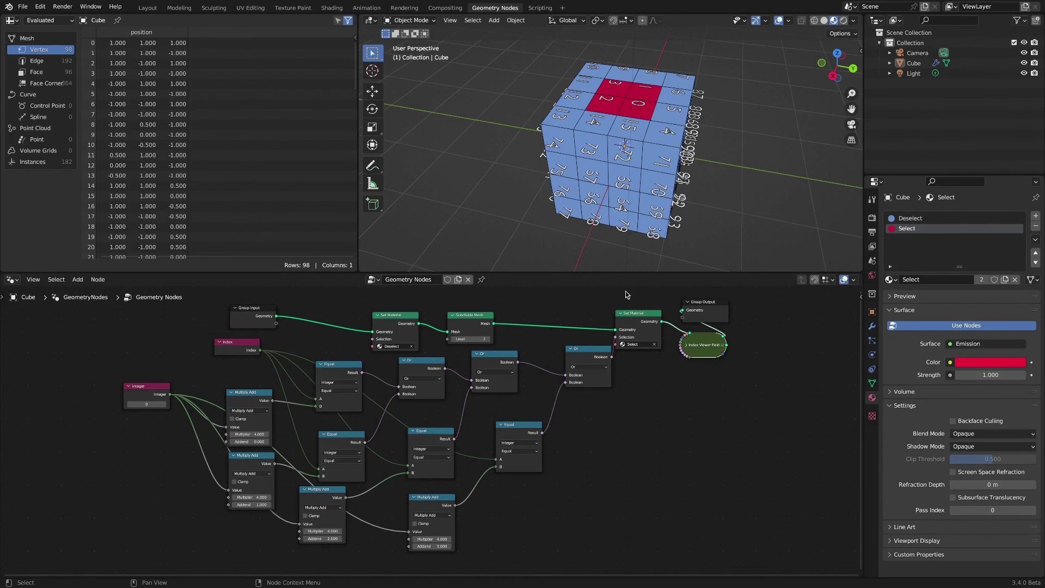
left_click_drag(626, 295, 789, 374)
left_click_drag(697, 344, 786, 345)
left_click(686, 404)
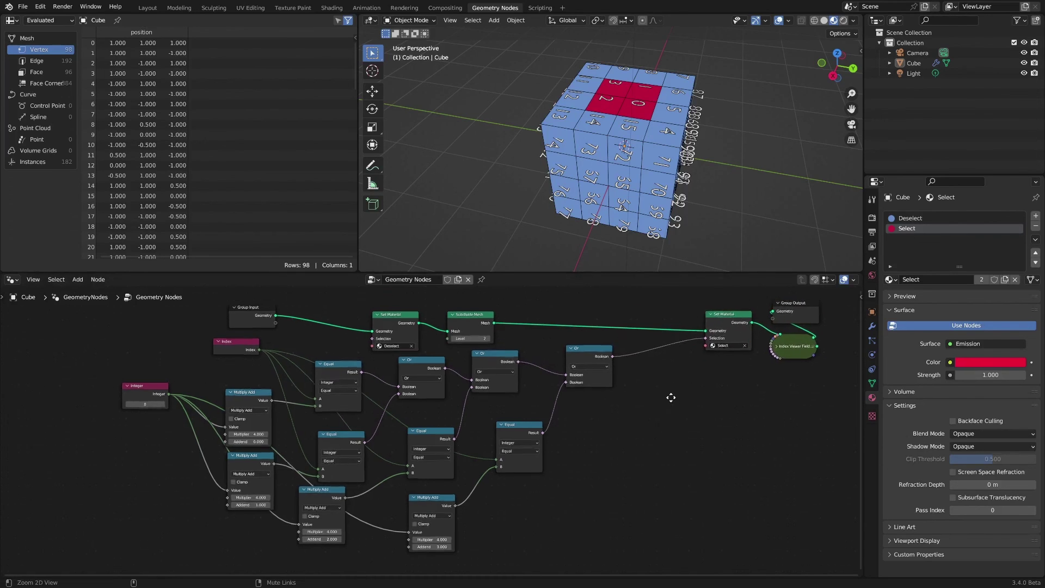